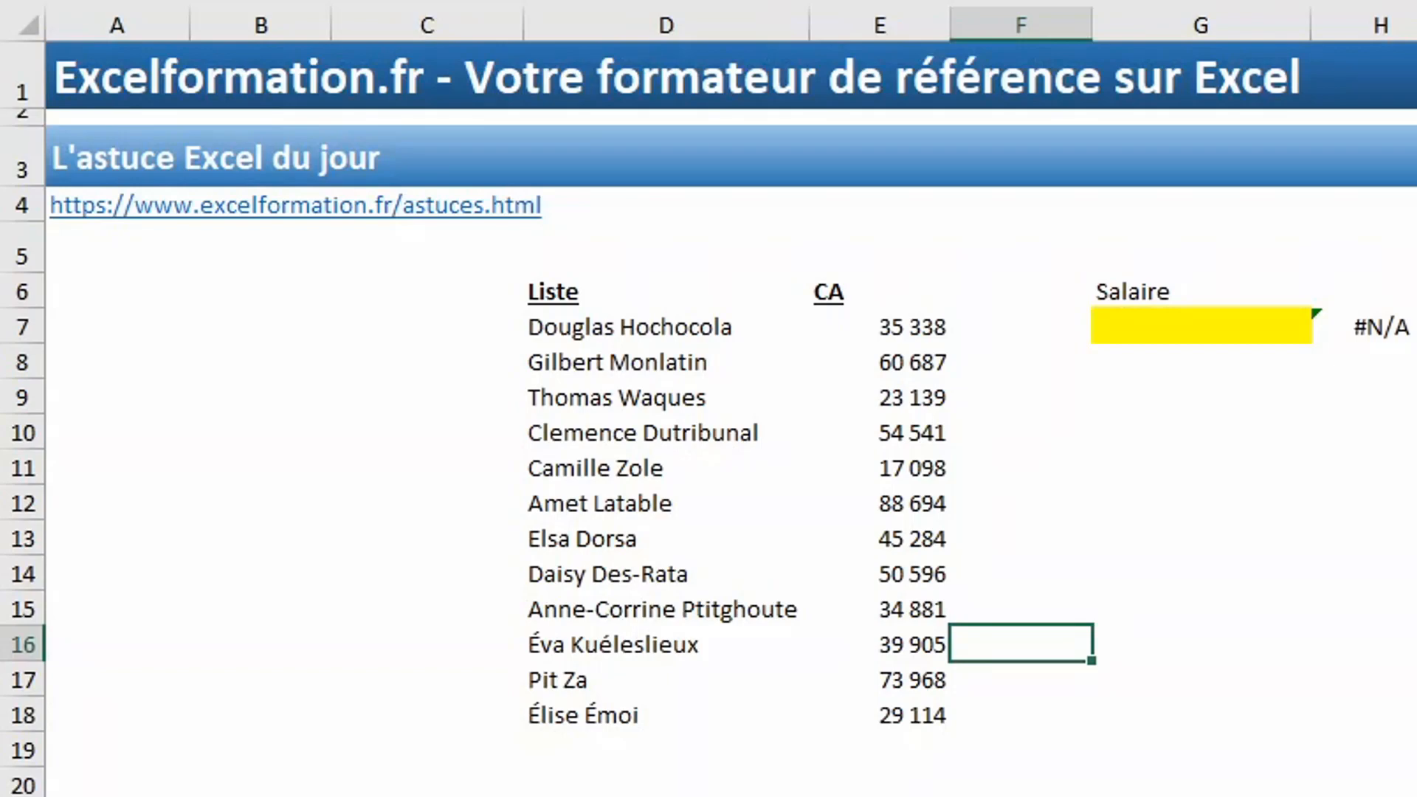
# Add a list-type data validation to cell G7 with source =$D$7:$D$18, and choose the fifth name from its drop-down
pyautogui.click(1203, 333)
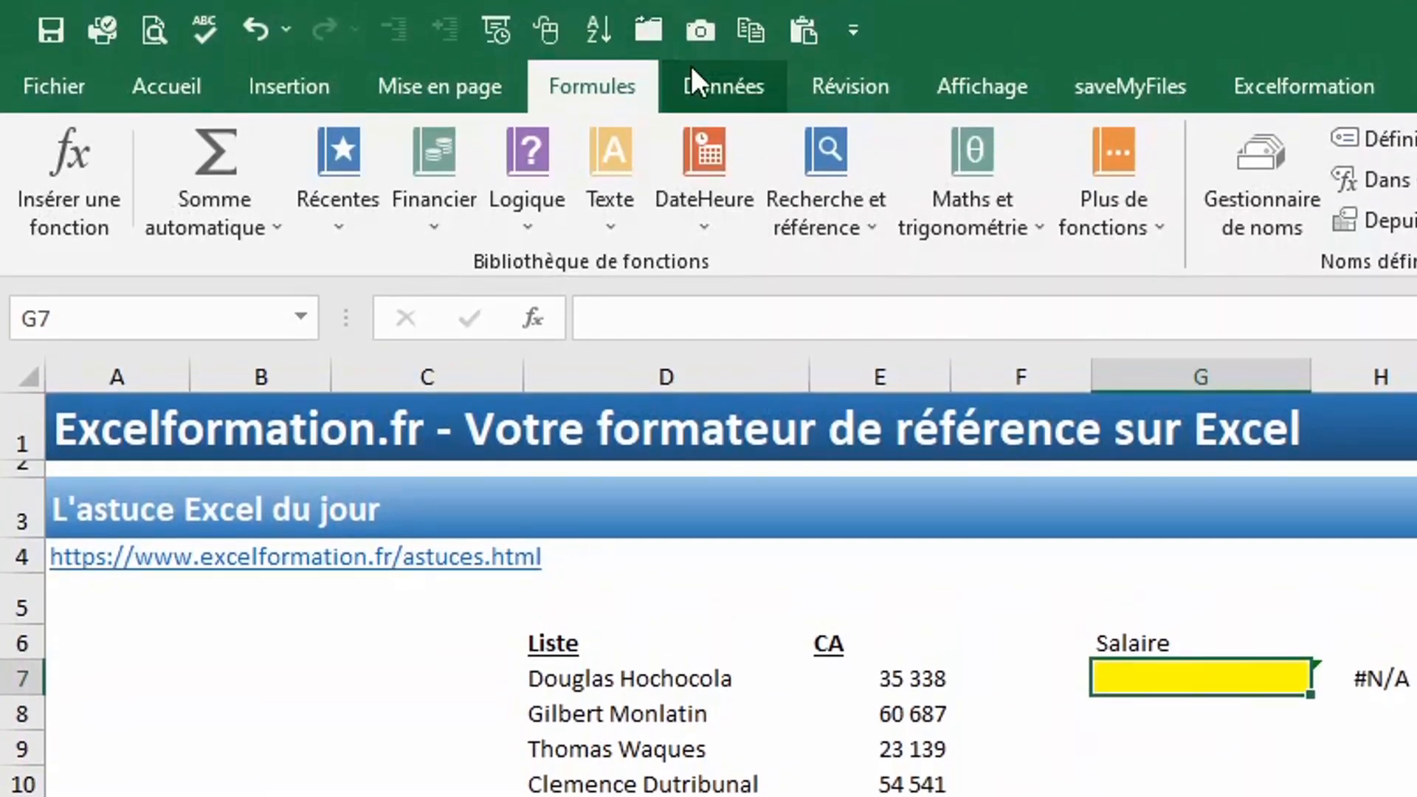
pyautogui.click(703, 76)
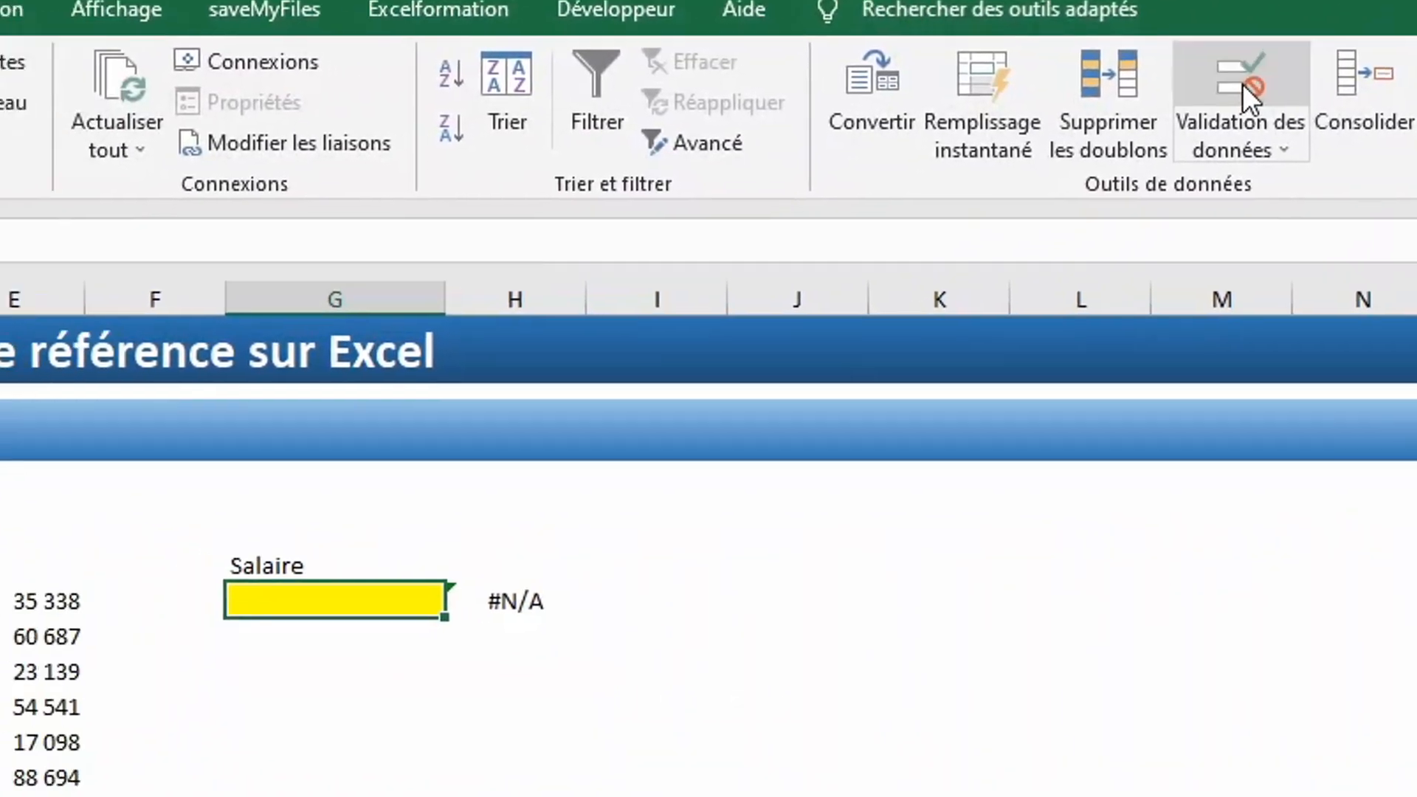
pyautogui.click(1115, 161)
pyautogui.click(554, 316)
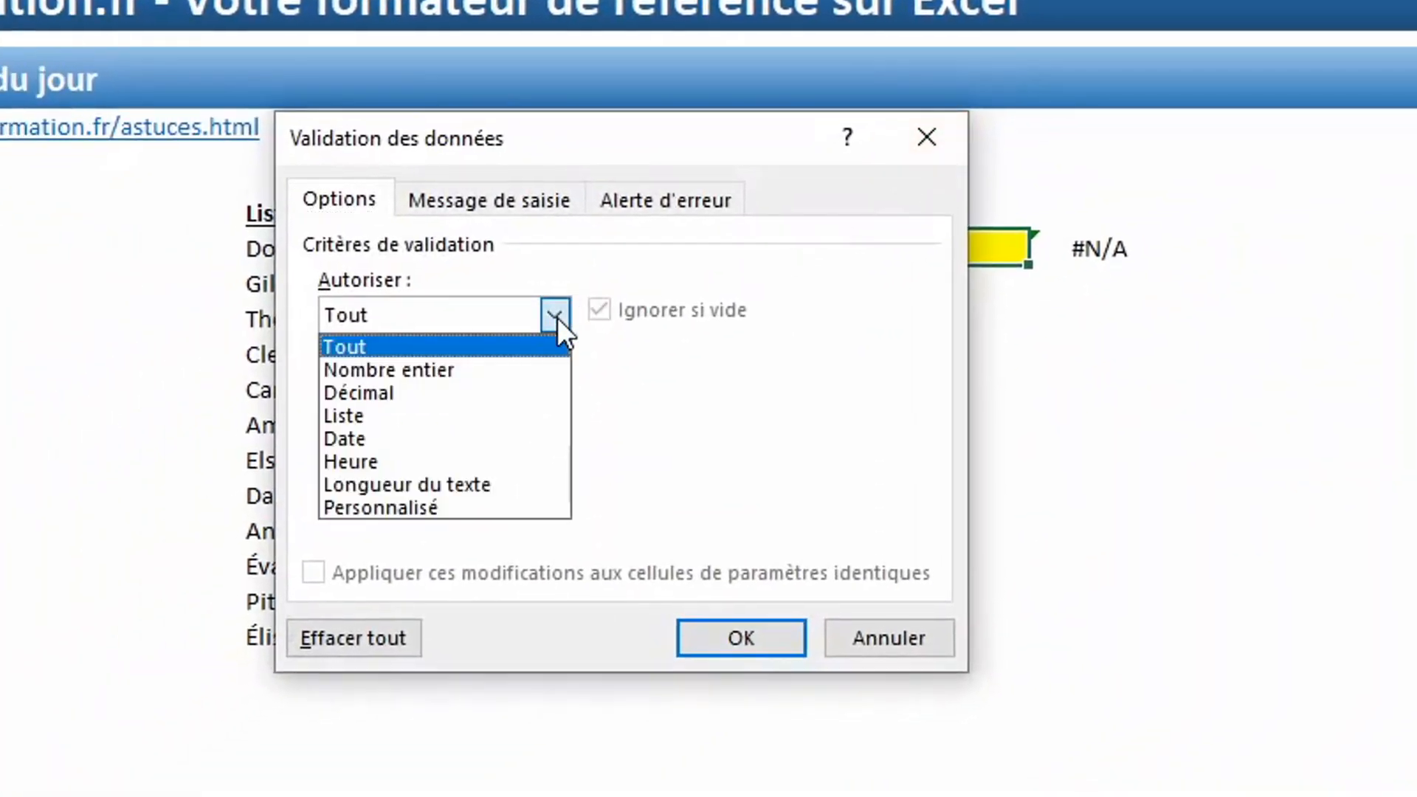
pyautogui.click(398, 422)
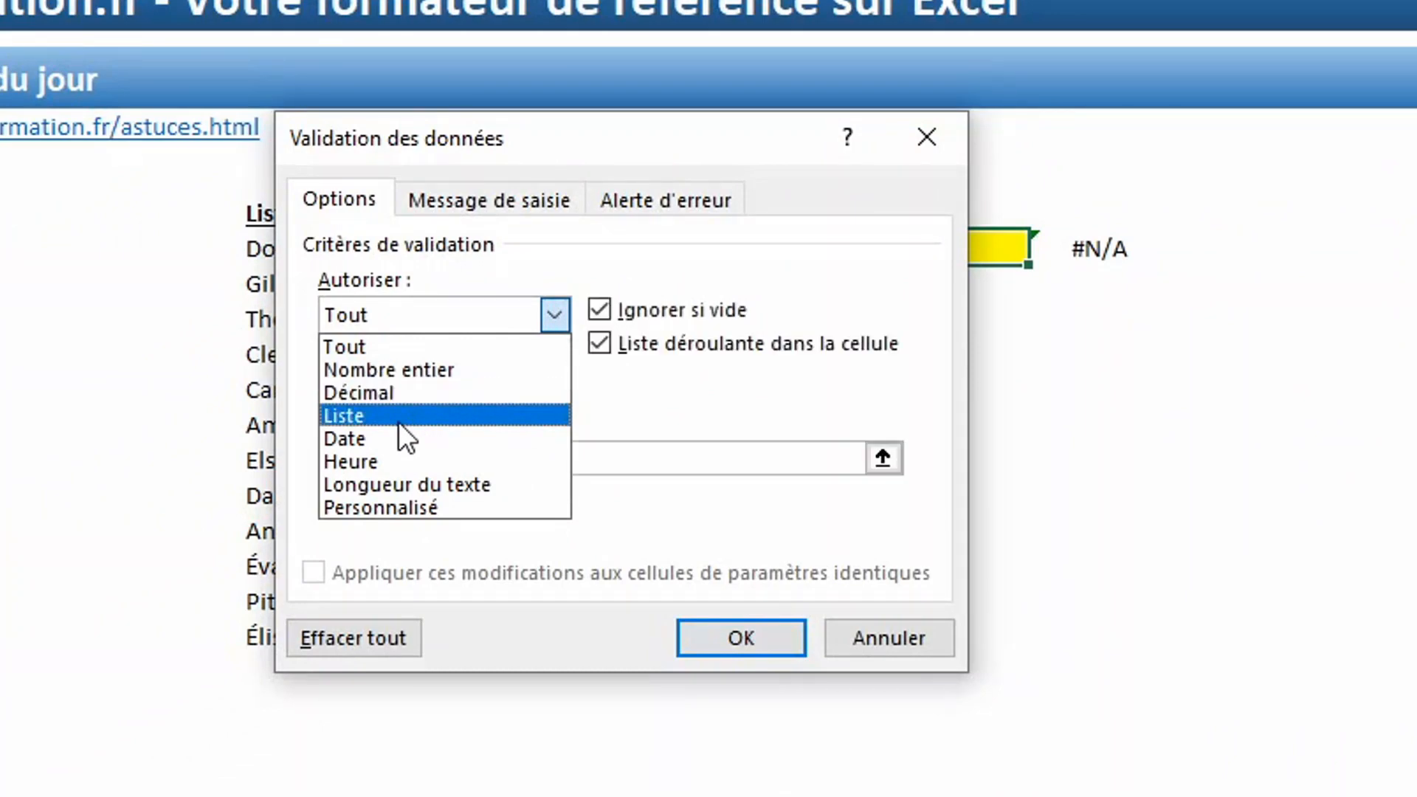
pyautogui.click(883, 458)
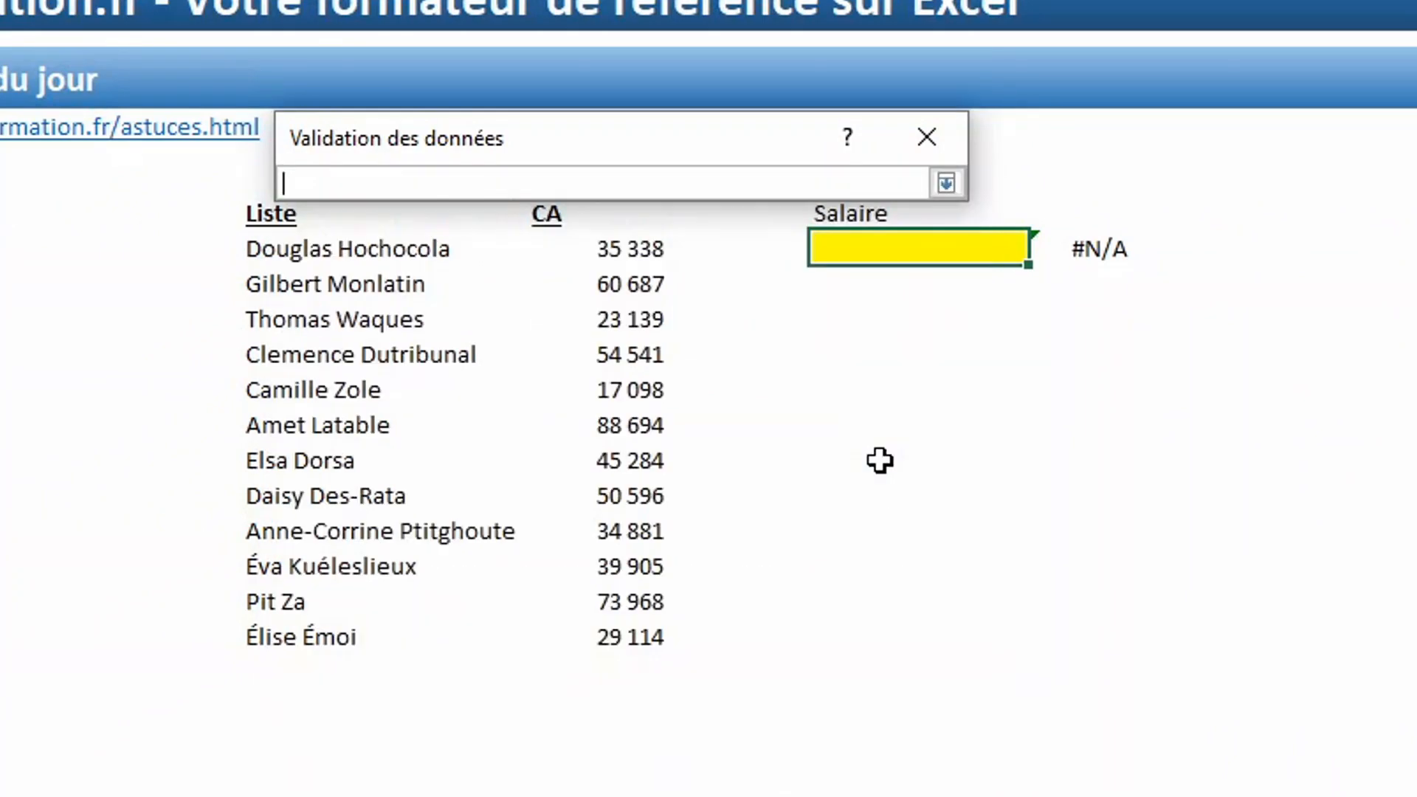
pyautogui.moveTo(353, 250); pyautogui.dragTo(350, 636)
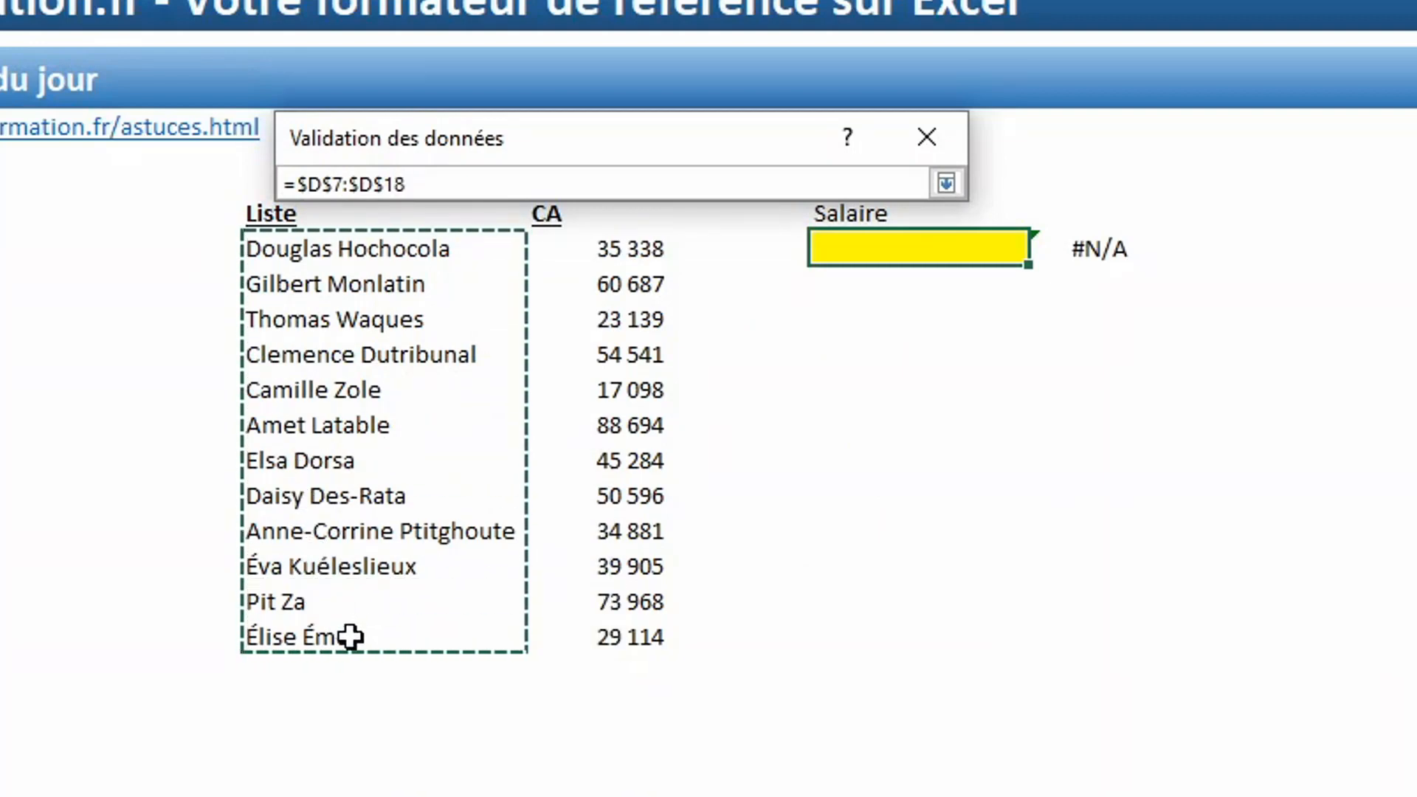
pyautogui.press('Return')
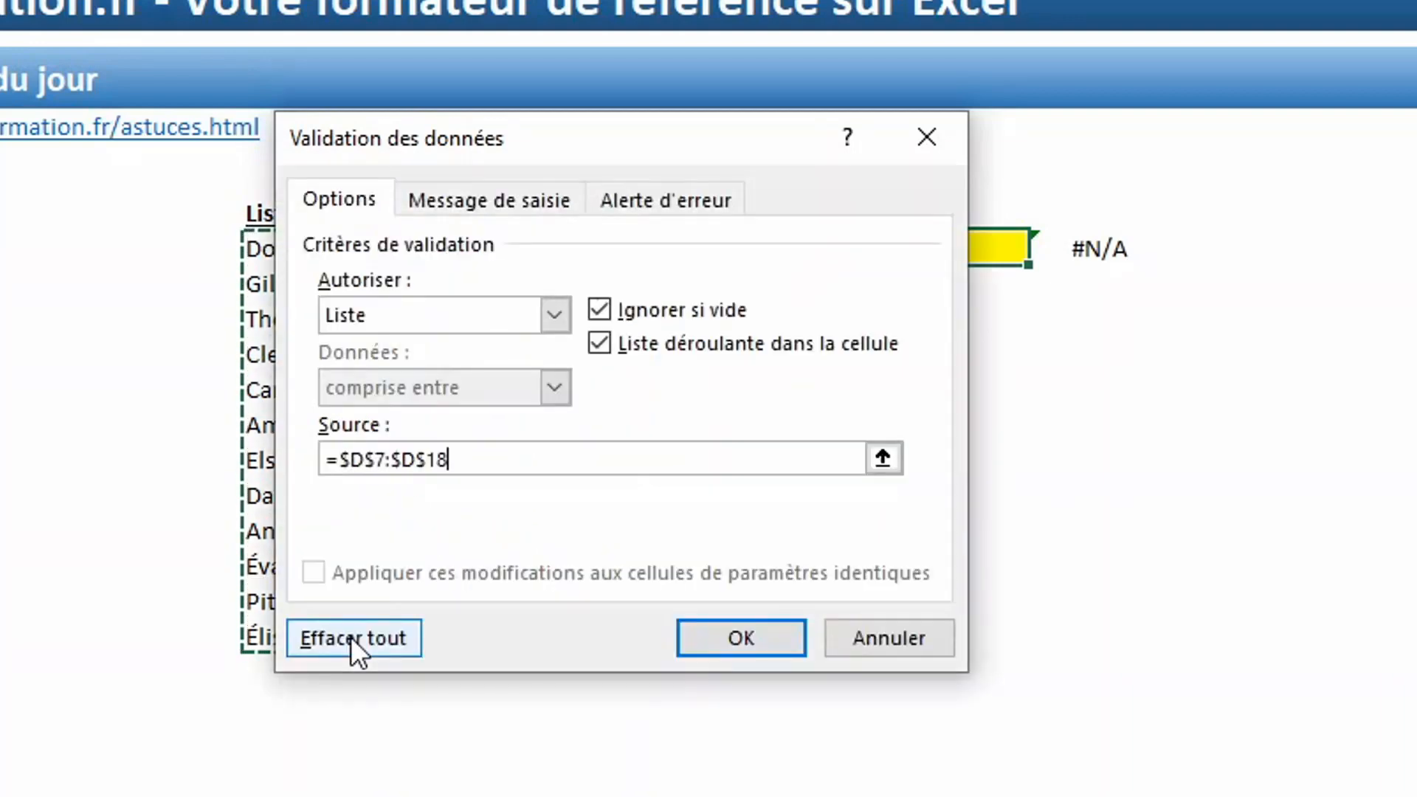
pyautogui.click(714, 634)
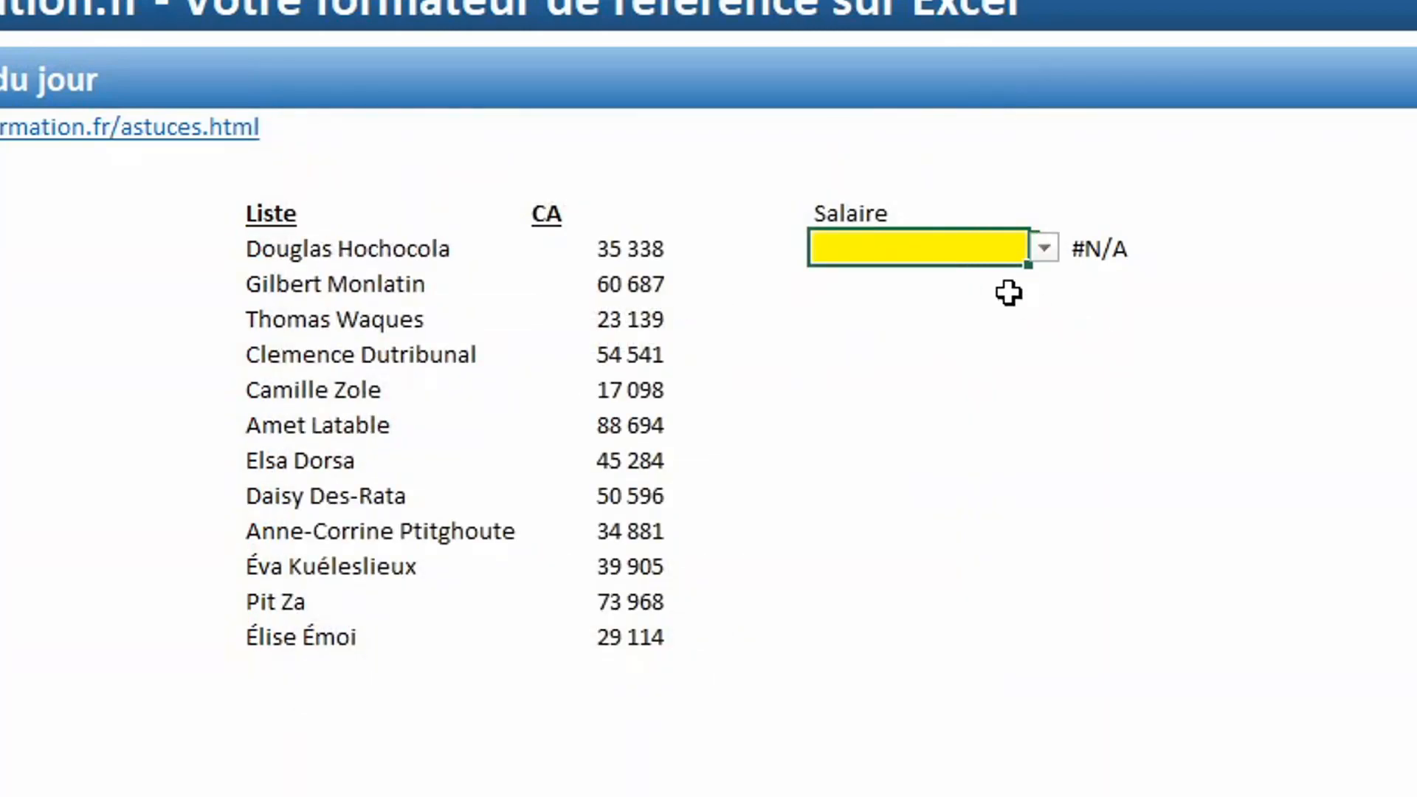
pyautogui.click(1044, 251)
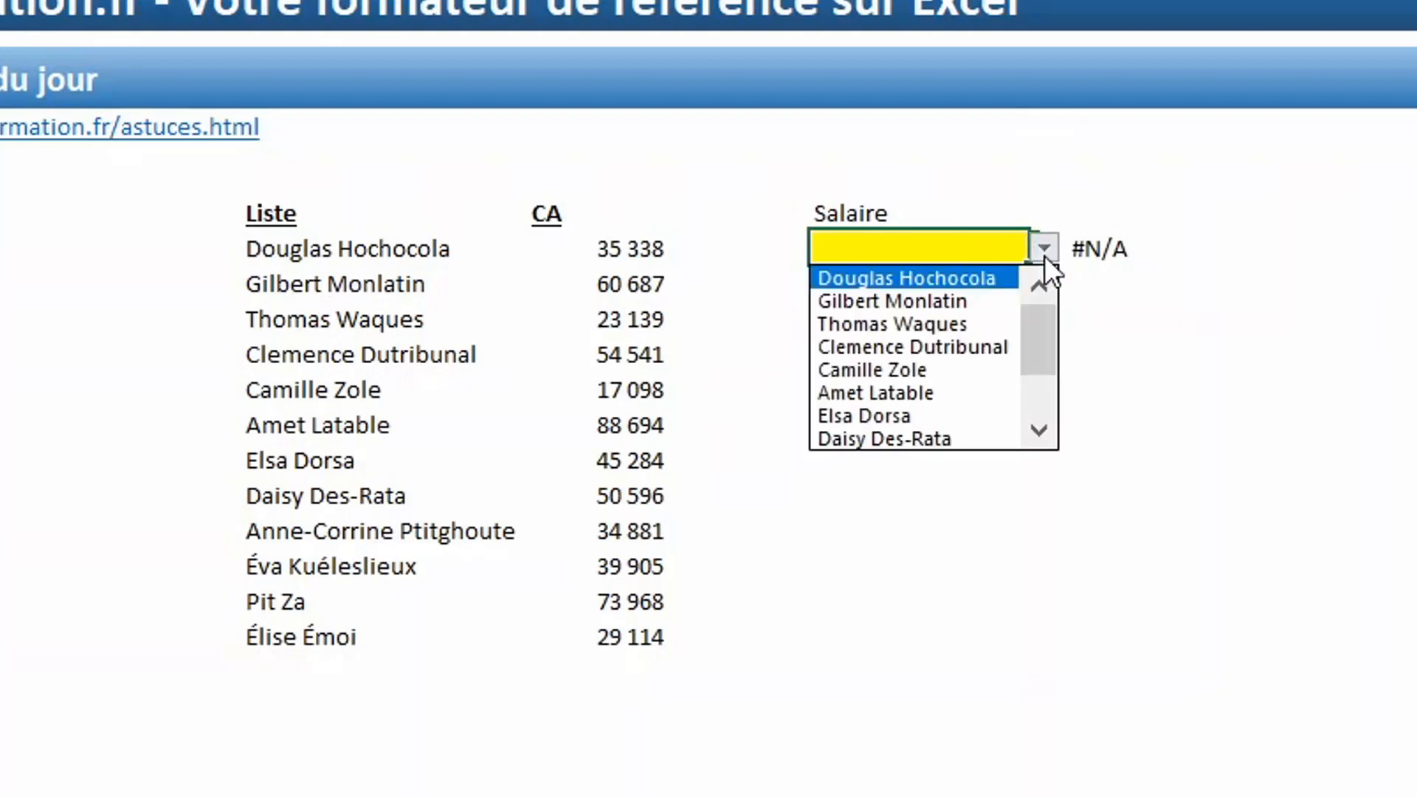
pyautogui.click(901, 369)
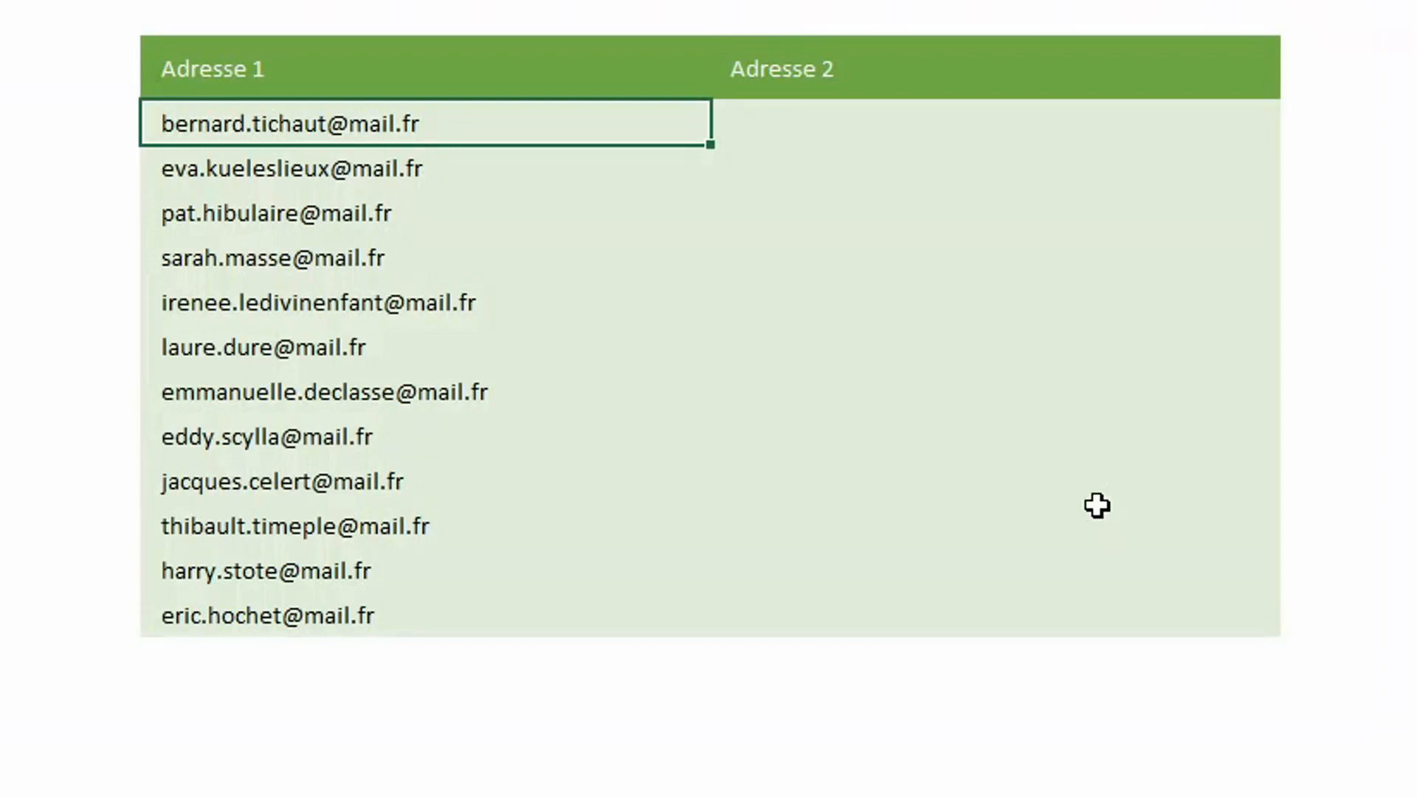
pyautogui.click(1101, 118)
pyautogui.write('=subs')
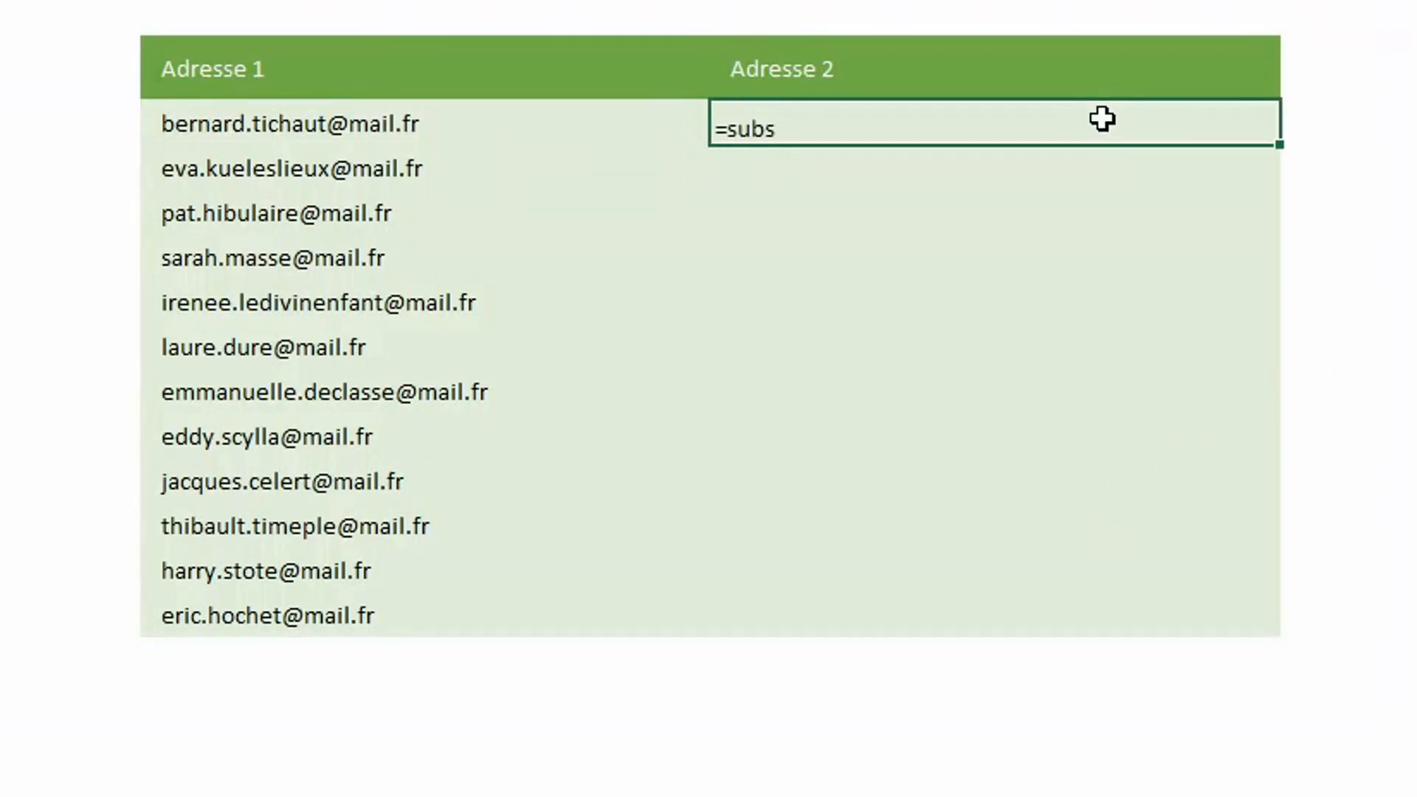
pyautogui.press('Tab')
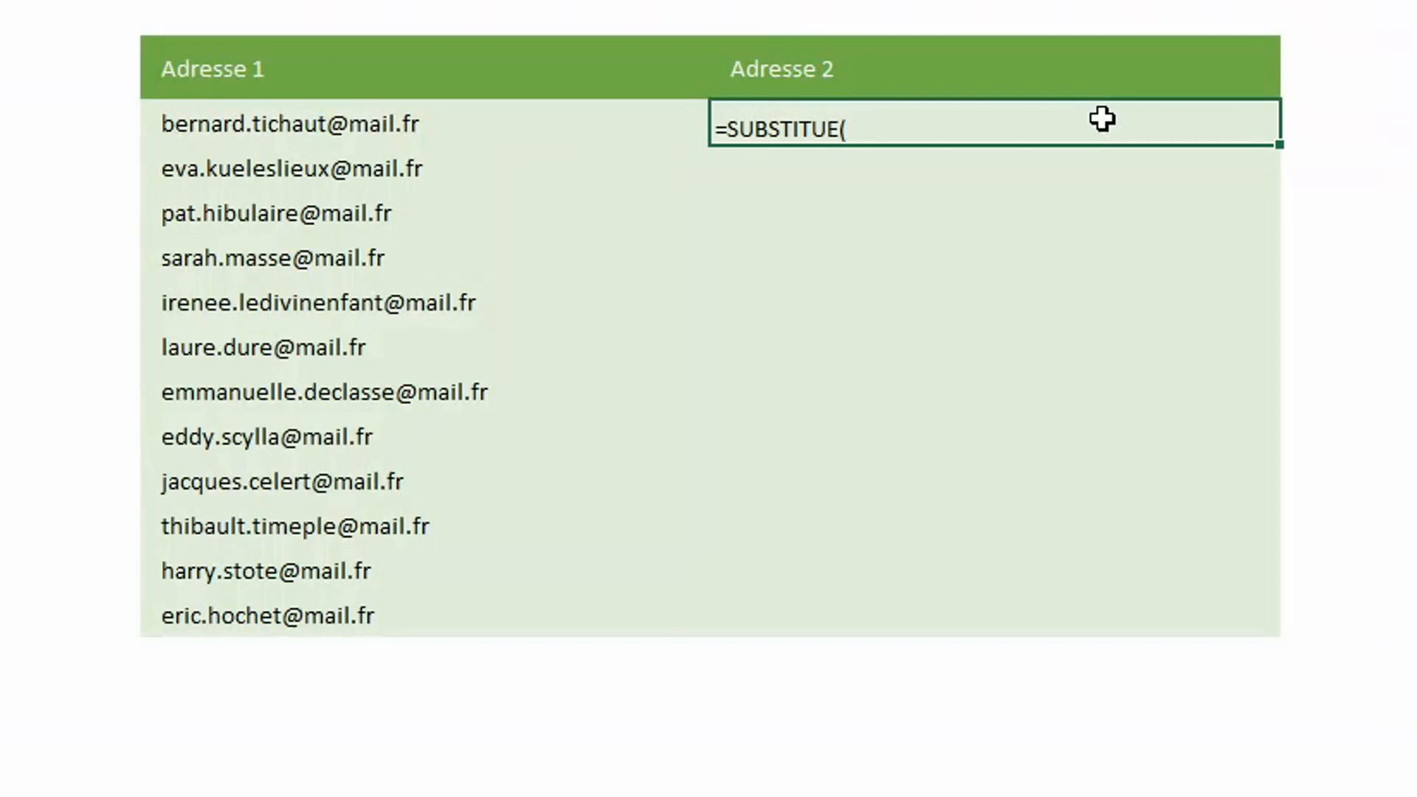
pyautogui.click(631, 126)
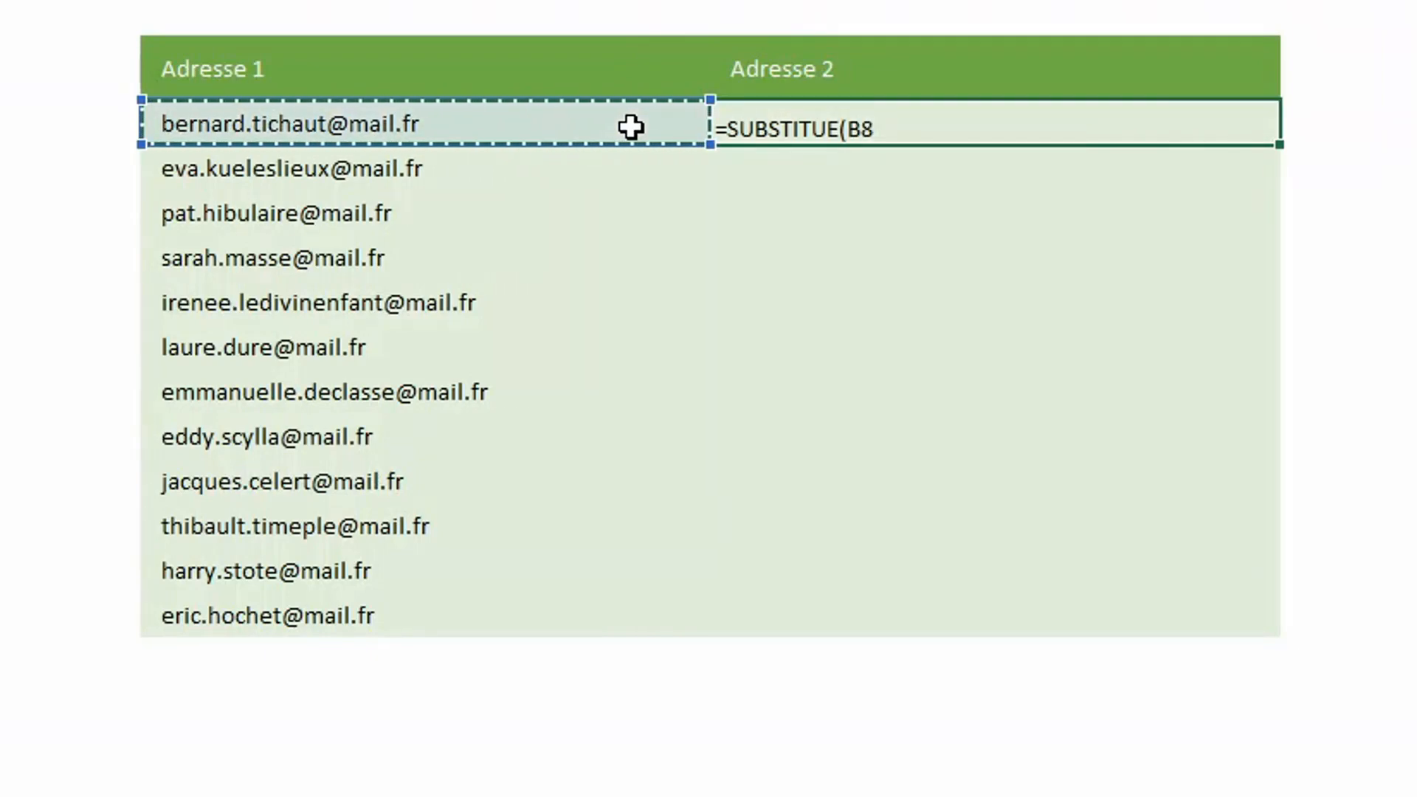
pyautogui.write(';')
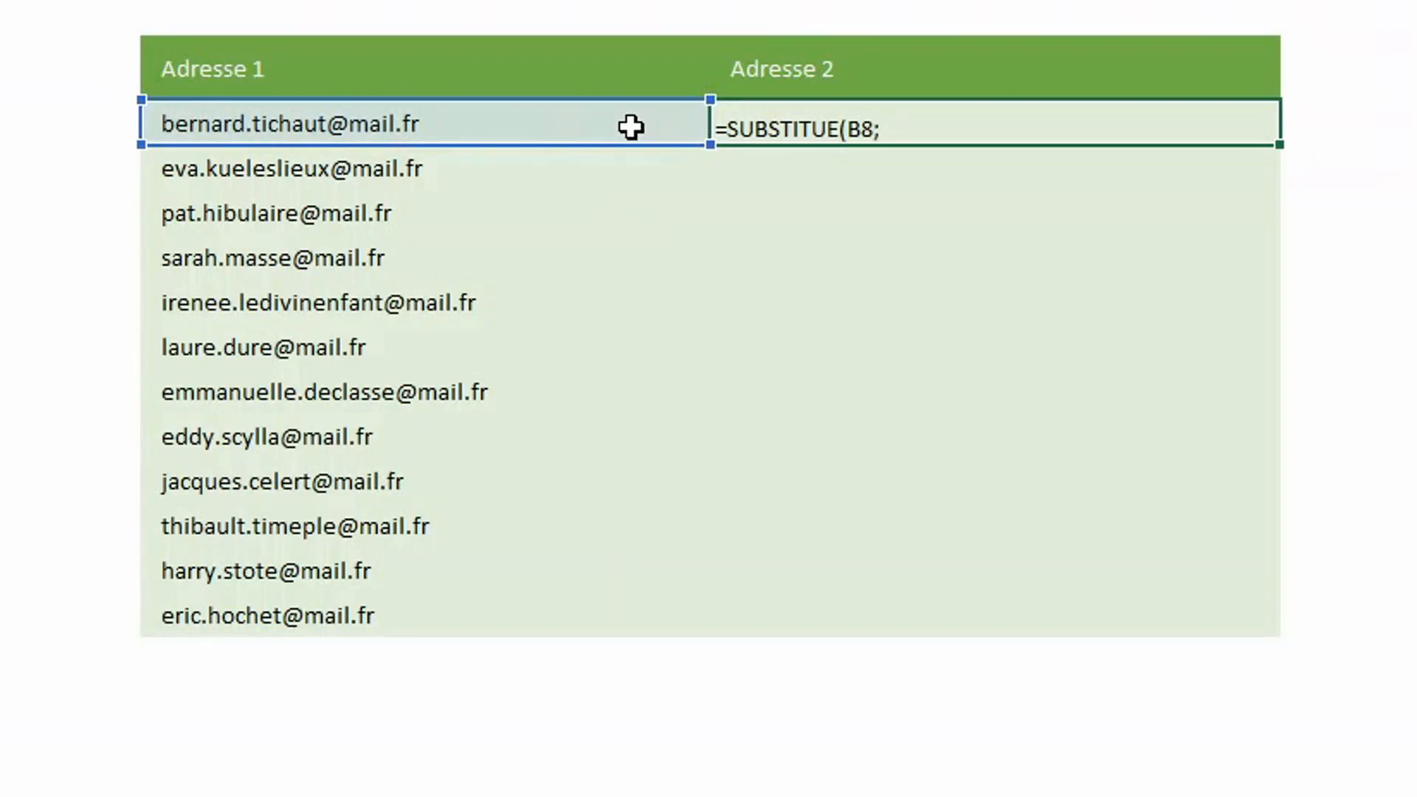
pyautogui.write('"@mail.fr')
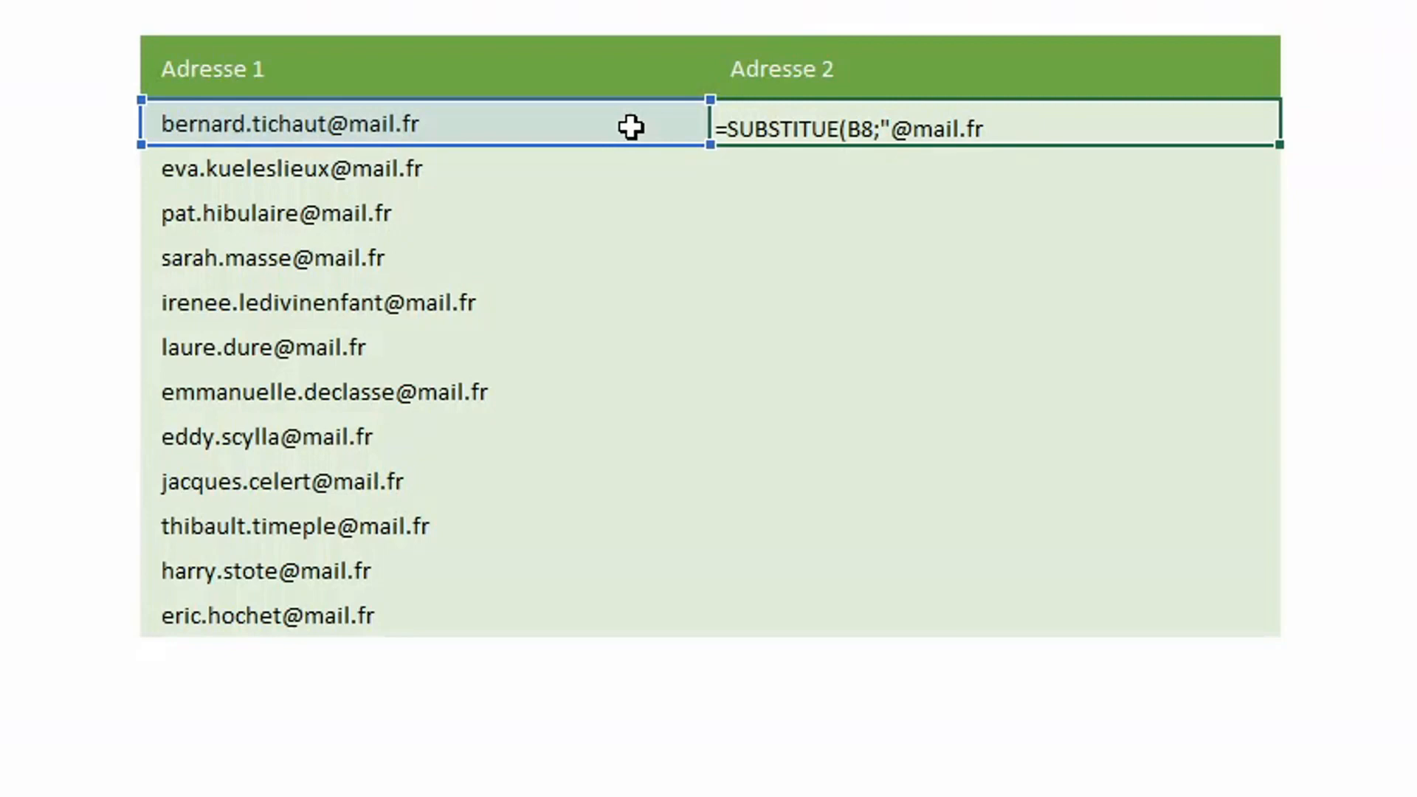
pyautogui.write('";"@excelformation.fr")')
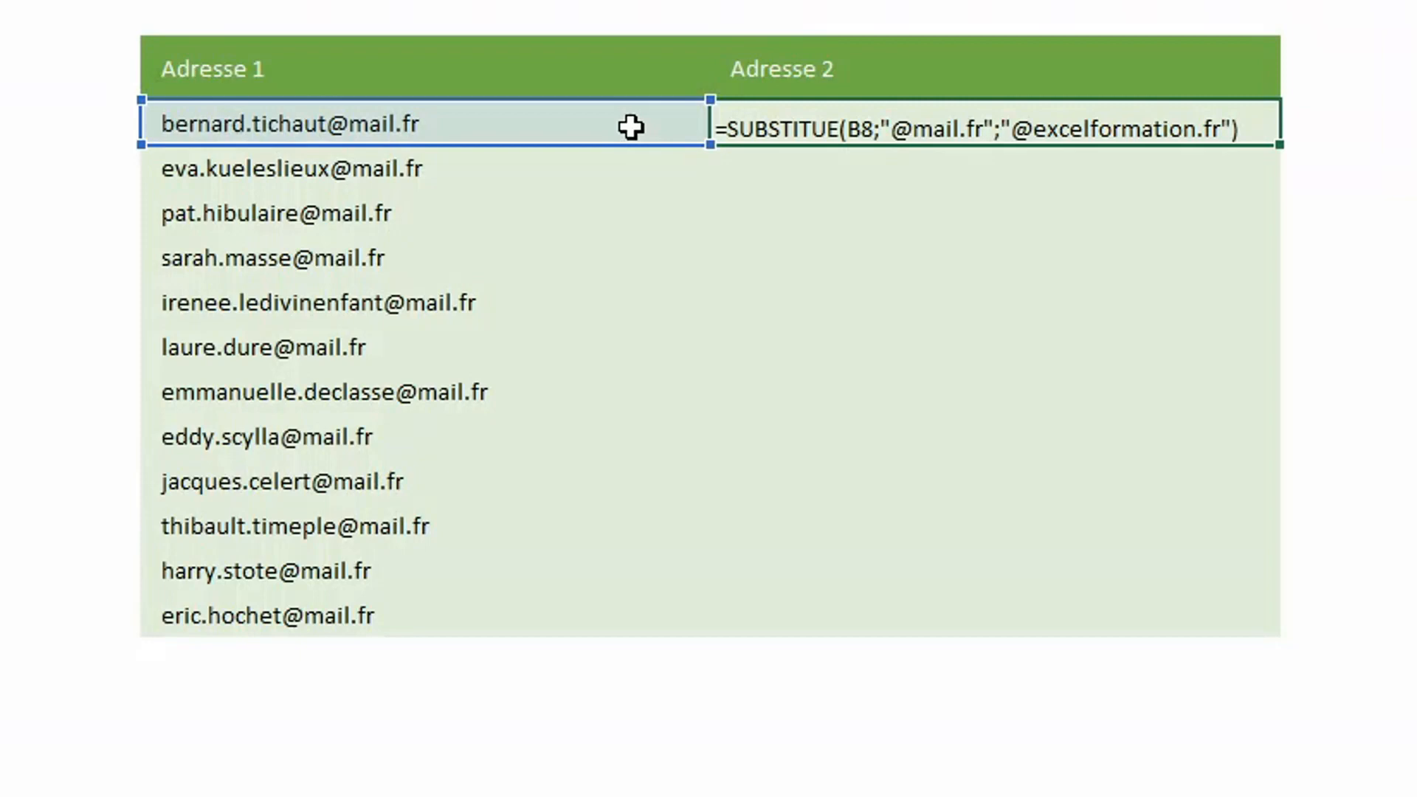
pyautogui.press('Return')
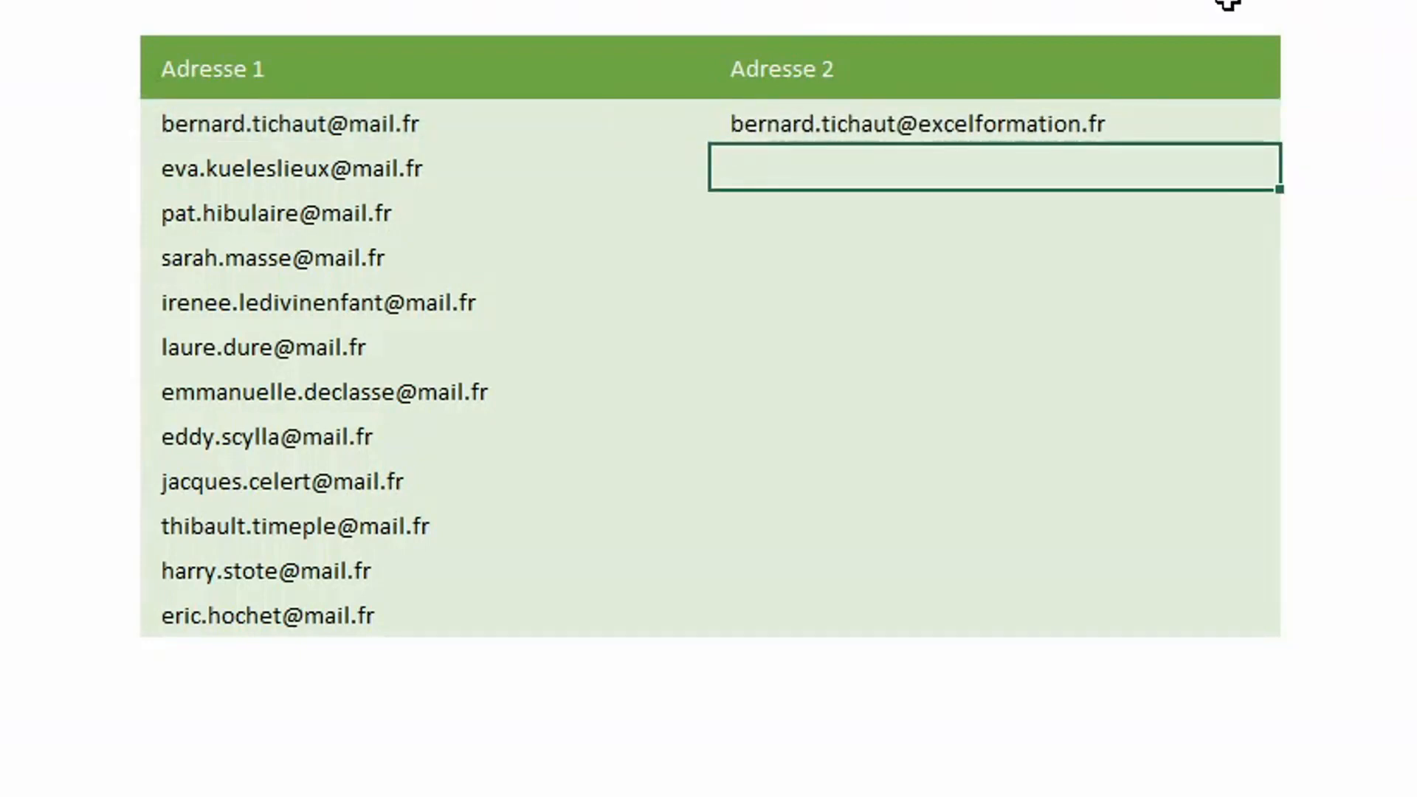
pyautogui.click(1216, 107)
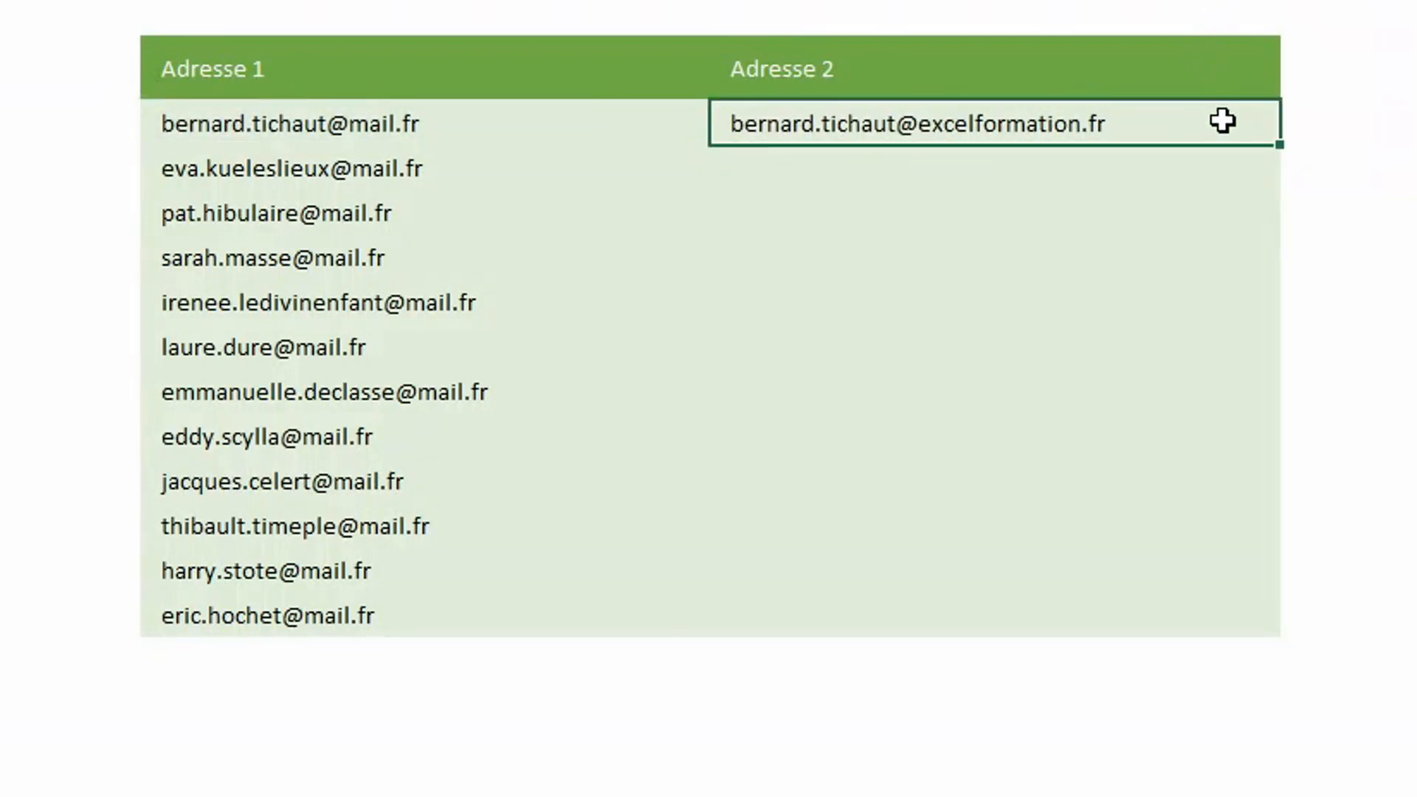
pyautogui.doubleClick(1278, 139)
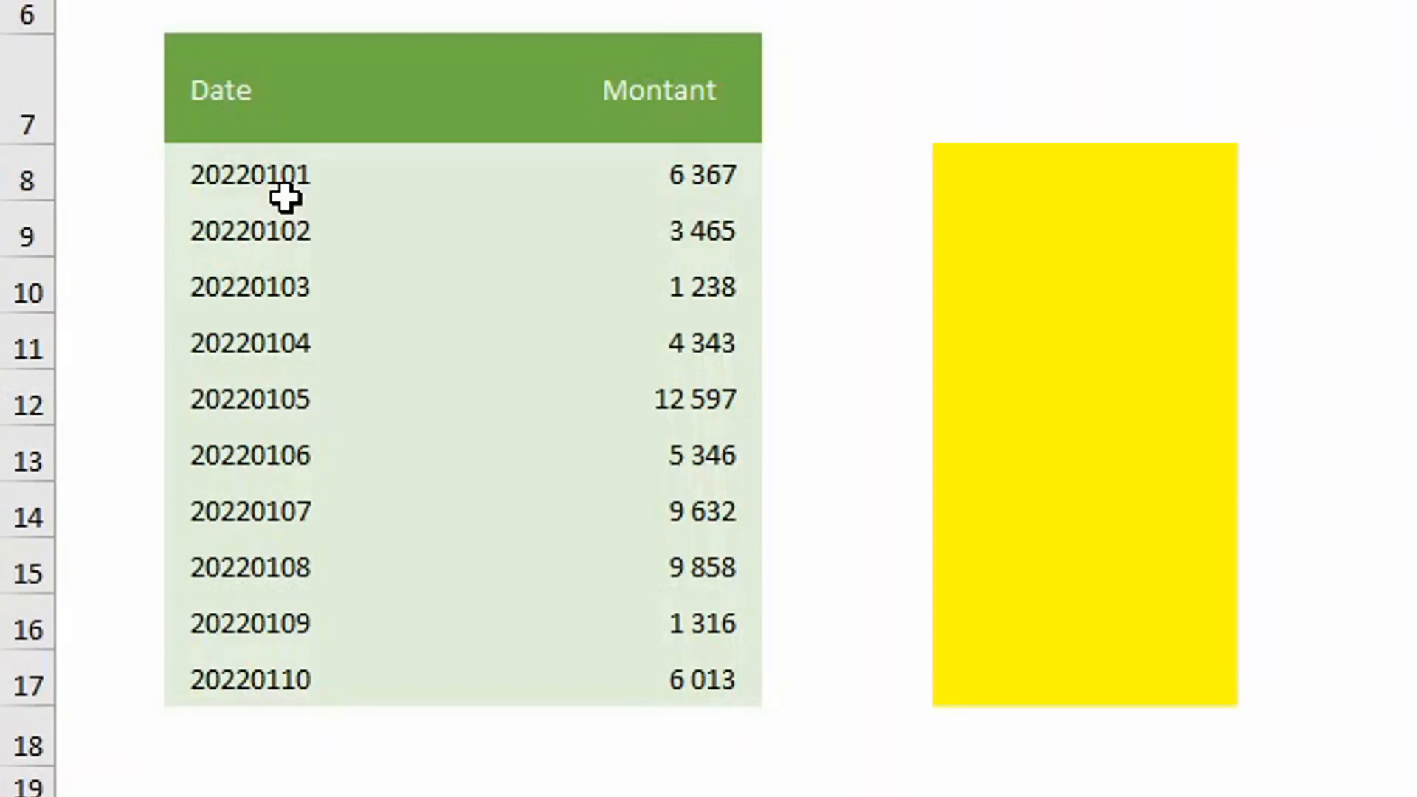
# Start a formula in cell E8 that extracts the day from the date text with =droite(B8;2)
pyautogui.click(1010, 174)
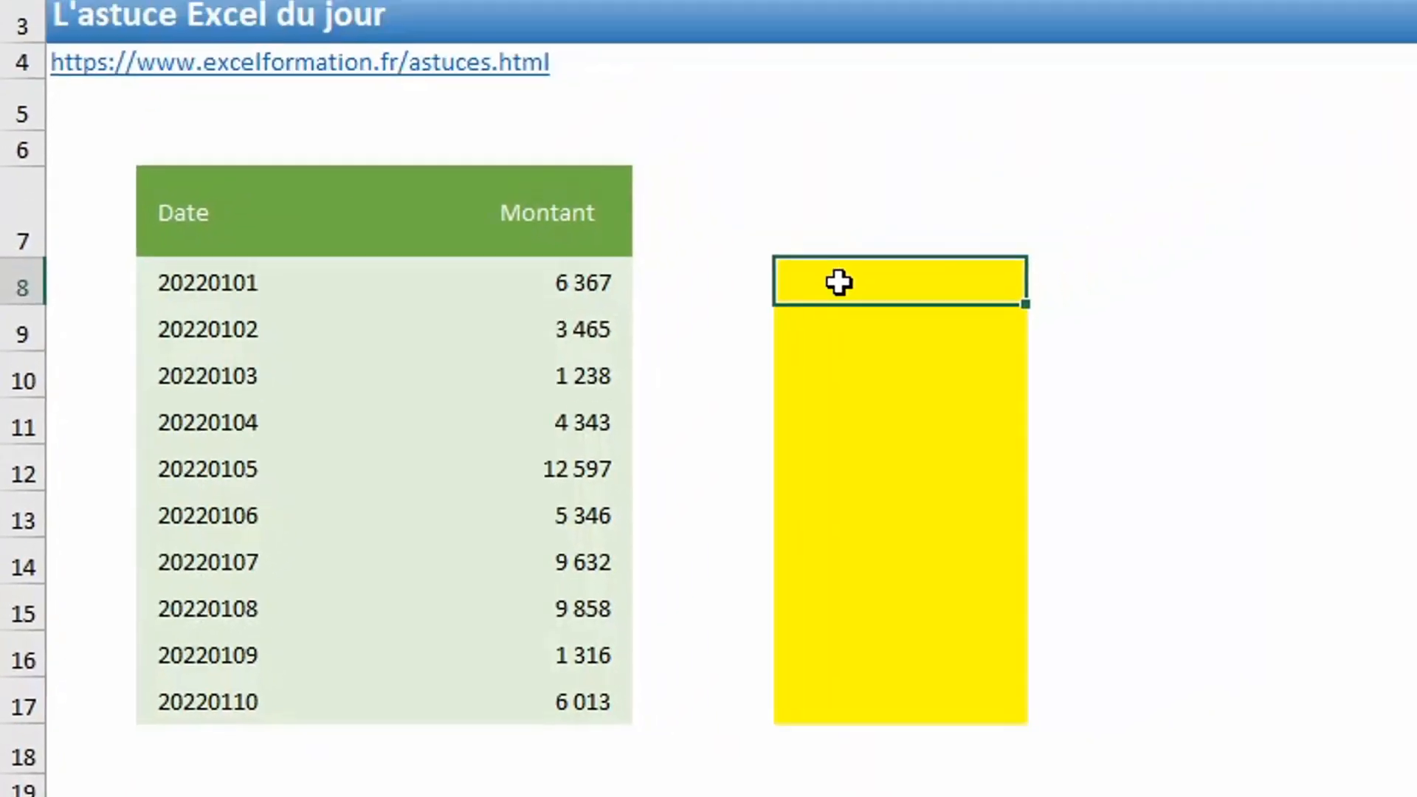
pyautogui.write('=d')
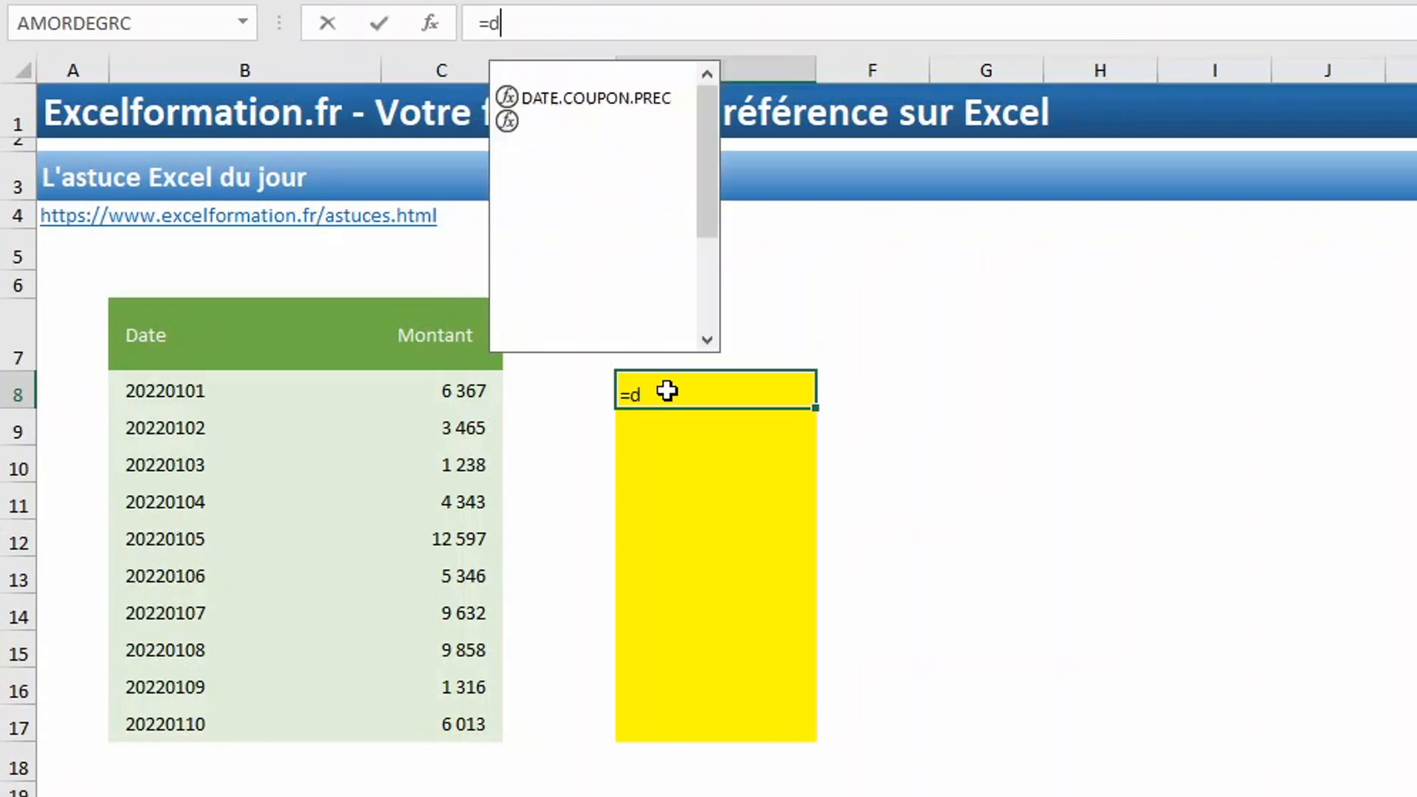
pyautogui.write('roite(')
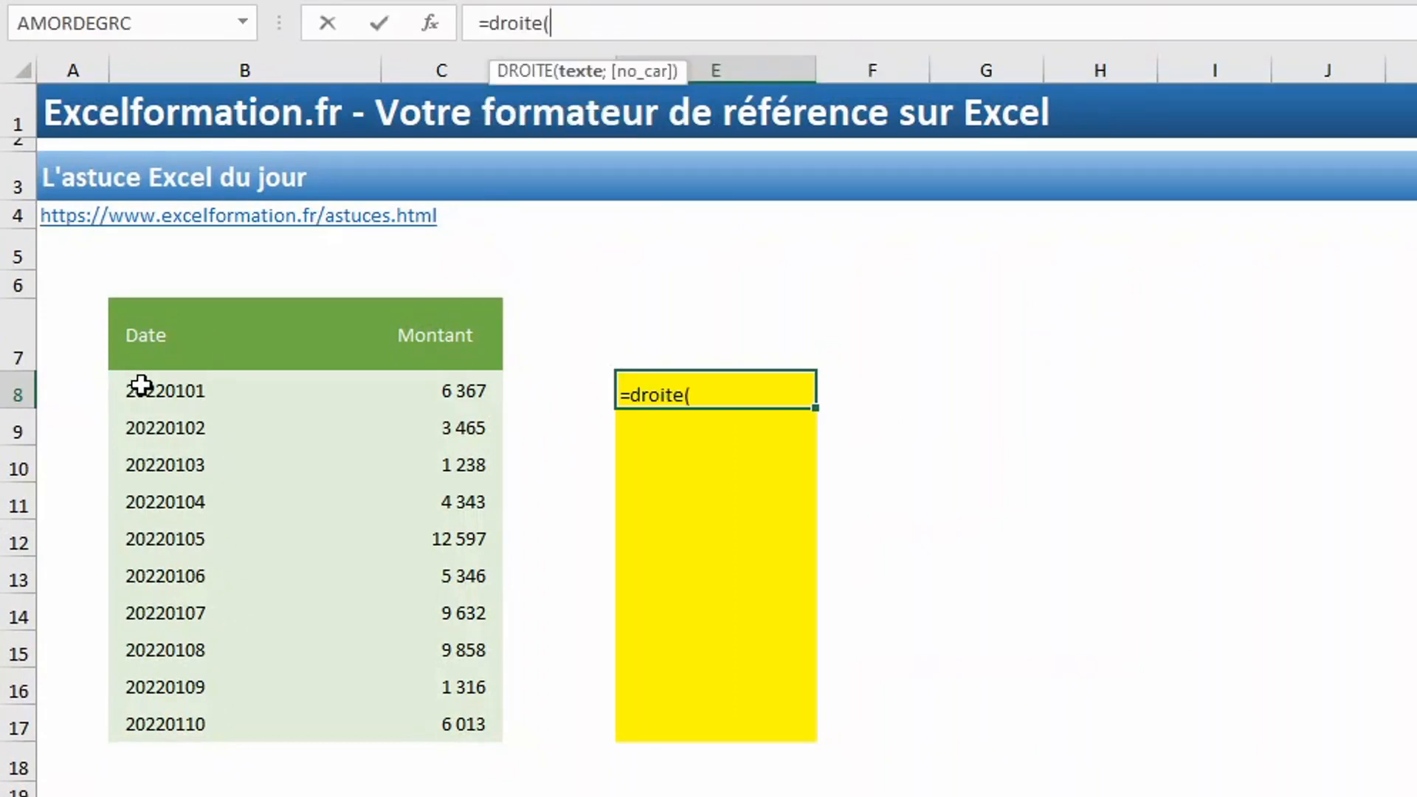
pyautogui.click(143, 388)
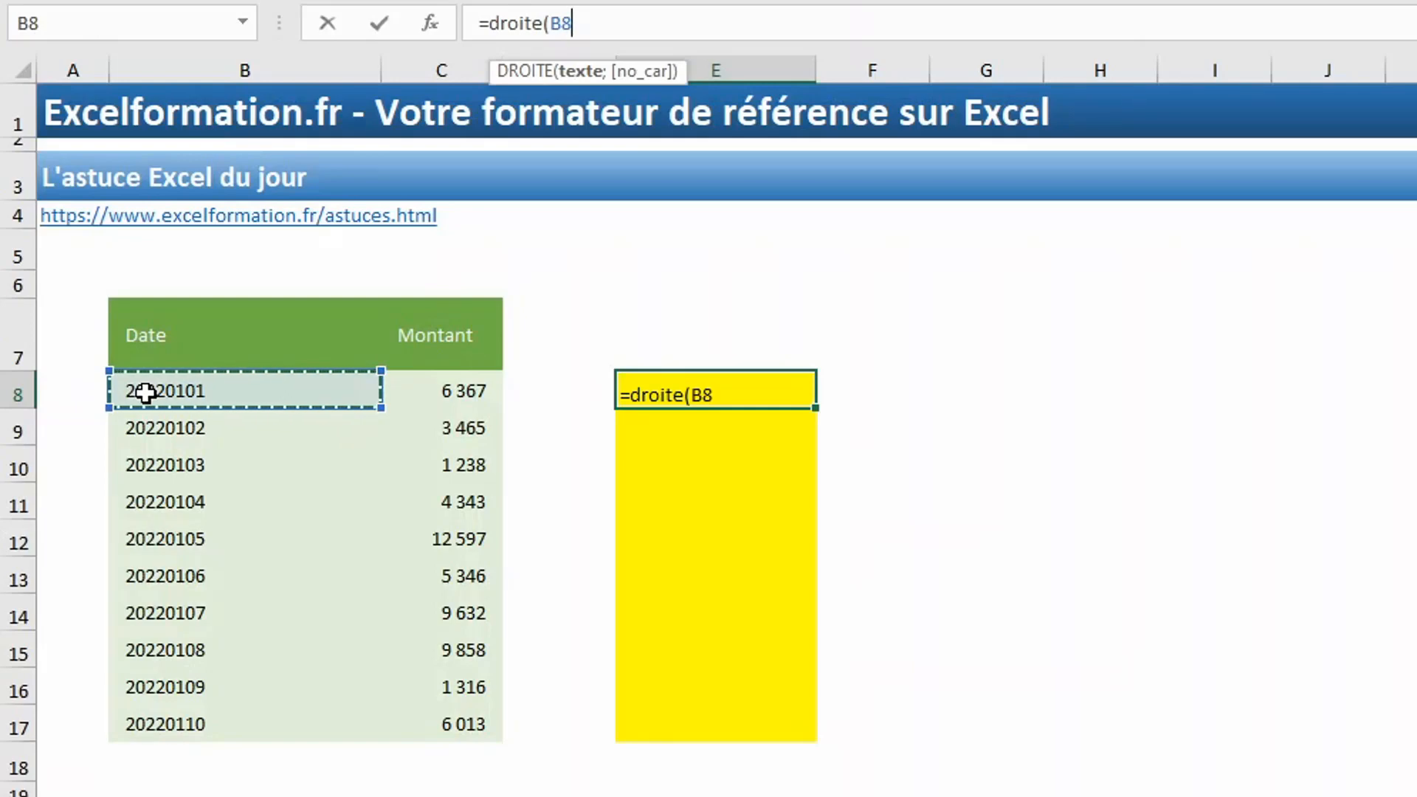
pyautogui.write(';2')
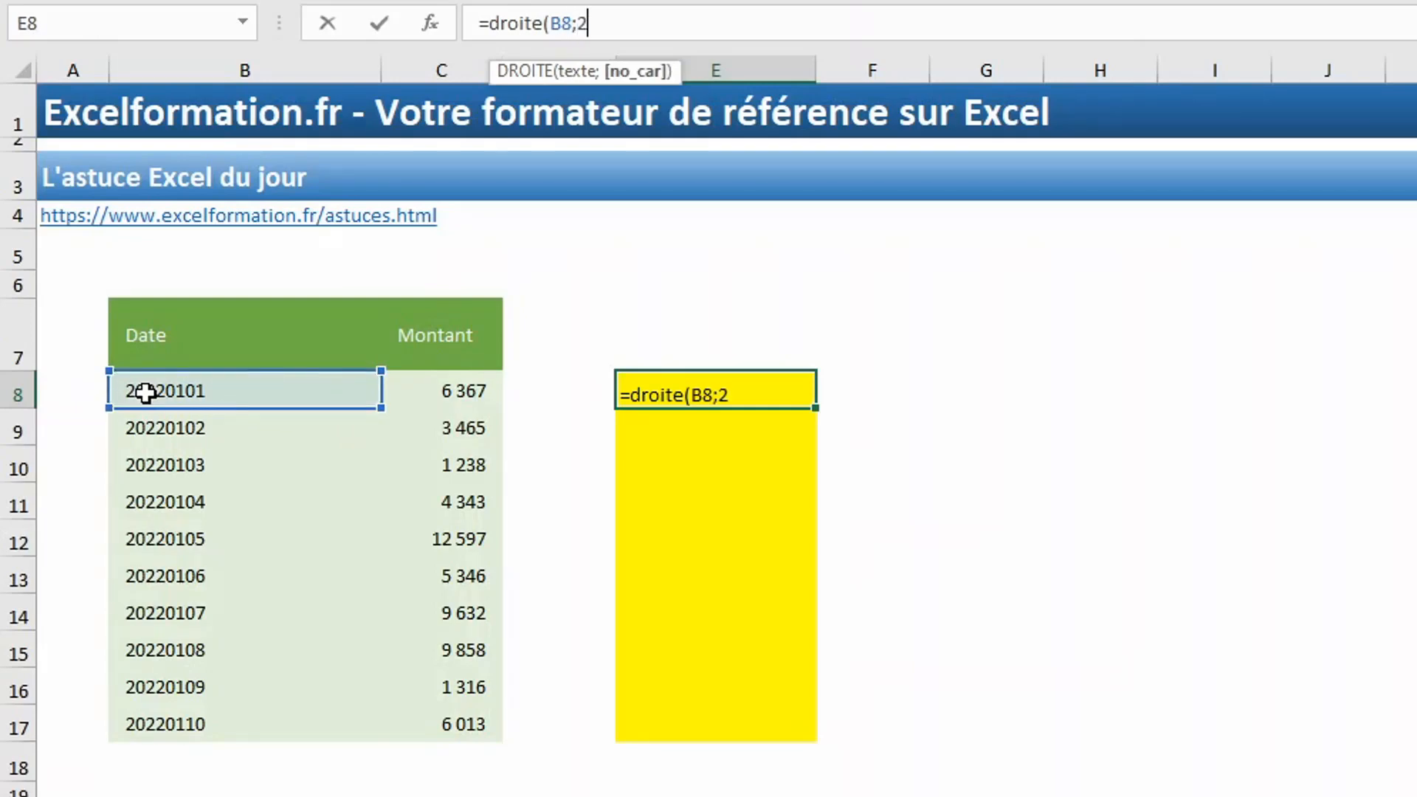
pyautogui.write(')')
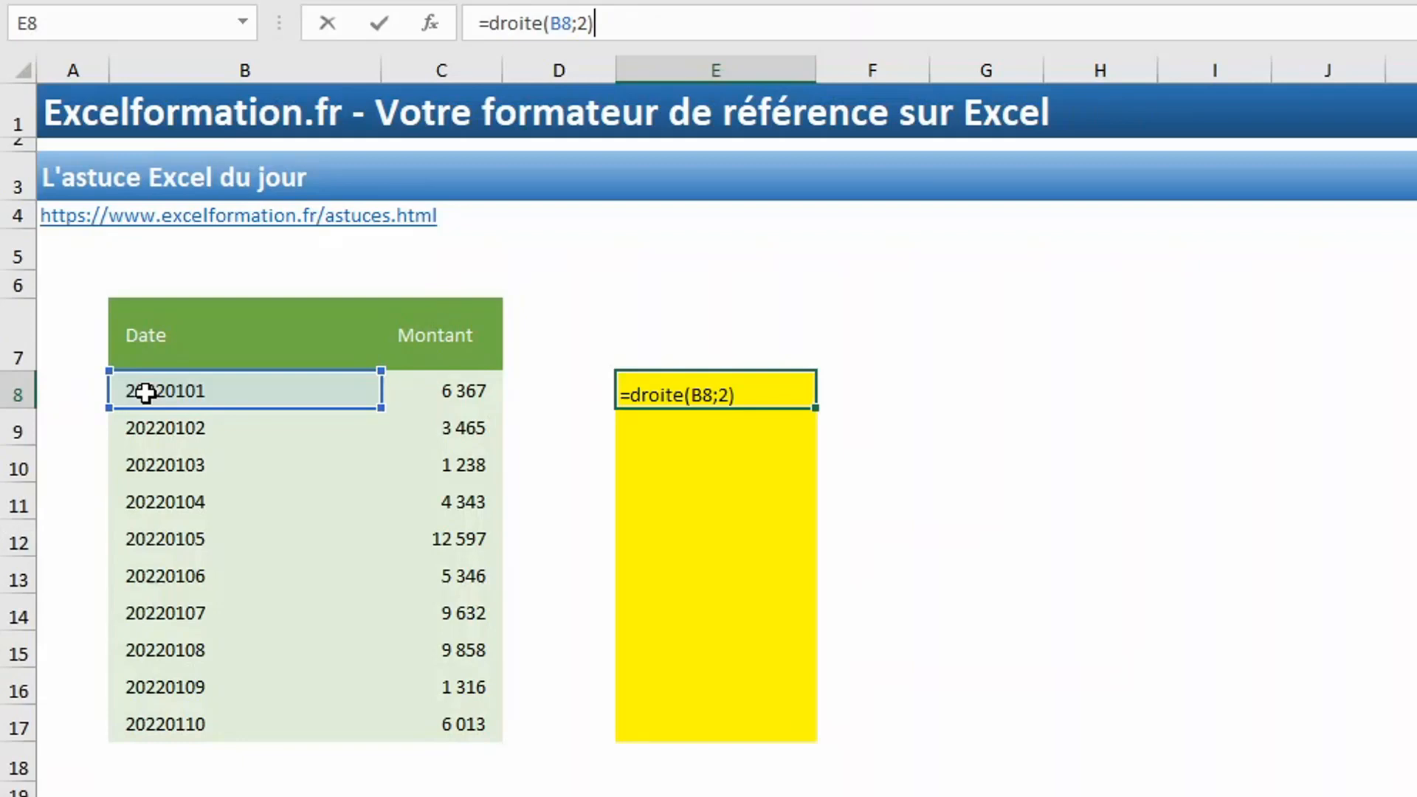
# Extend the E8 formula with a "/" separator and the month extraction, &"/"&STXT(B8;5;2)
pyautogui.write('&"/"&')
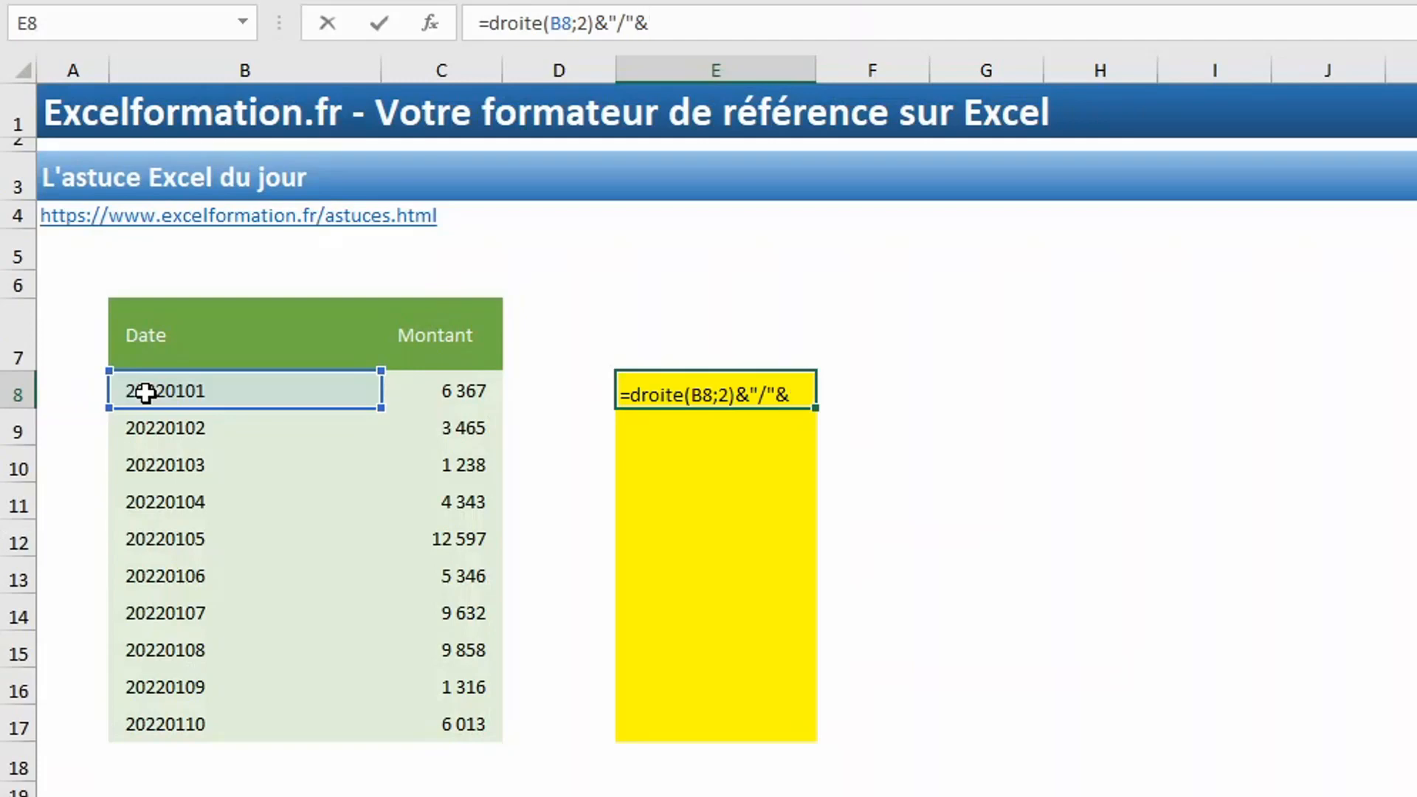
pyautogui.write('st')
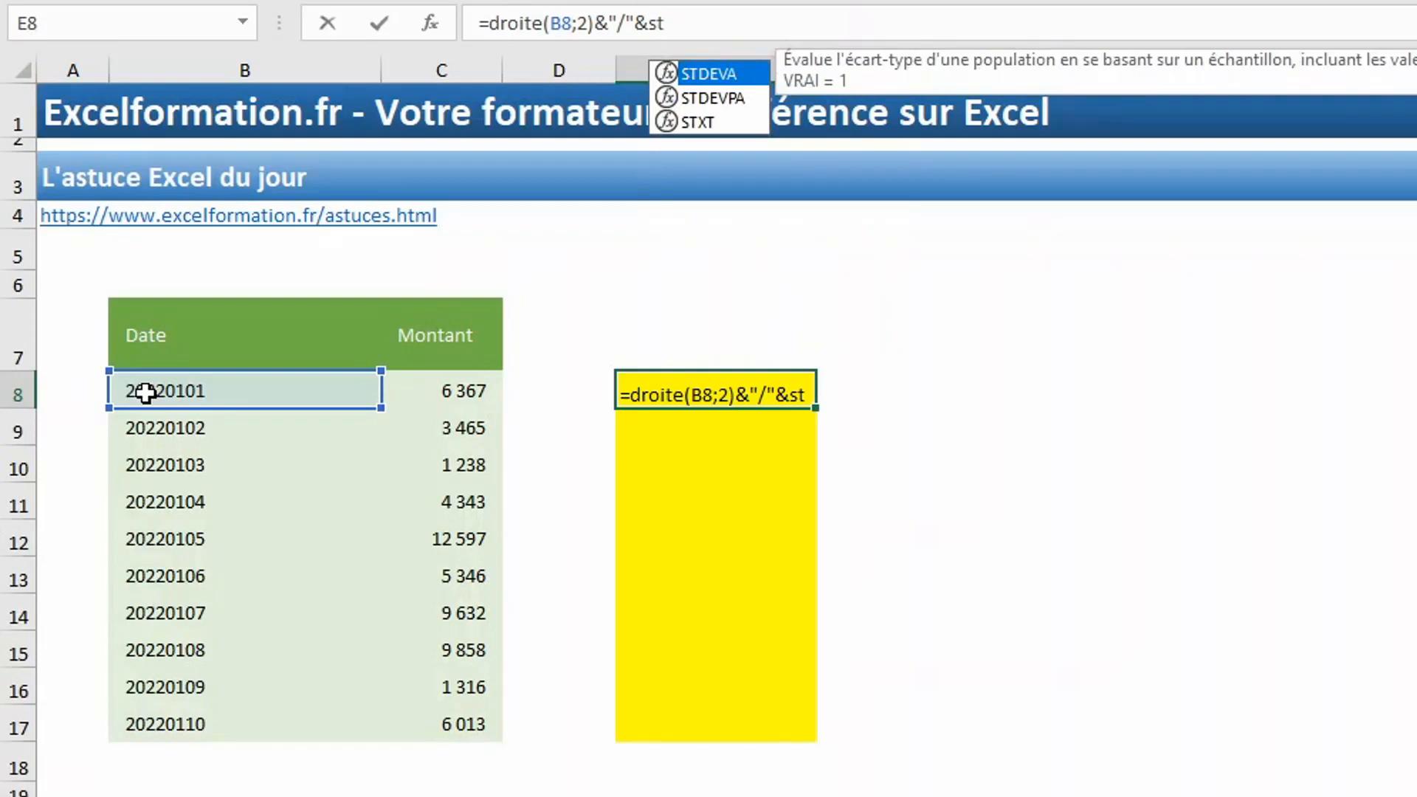
pyautogui.press('Down')
pyautogui.press('Down')
pyautogui.press('Tab')
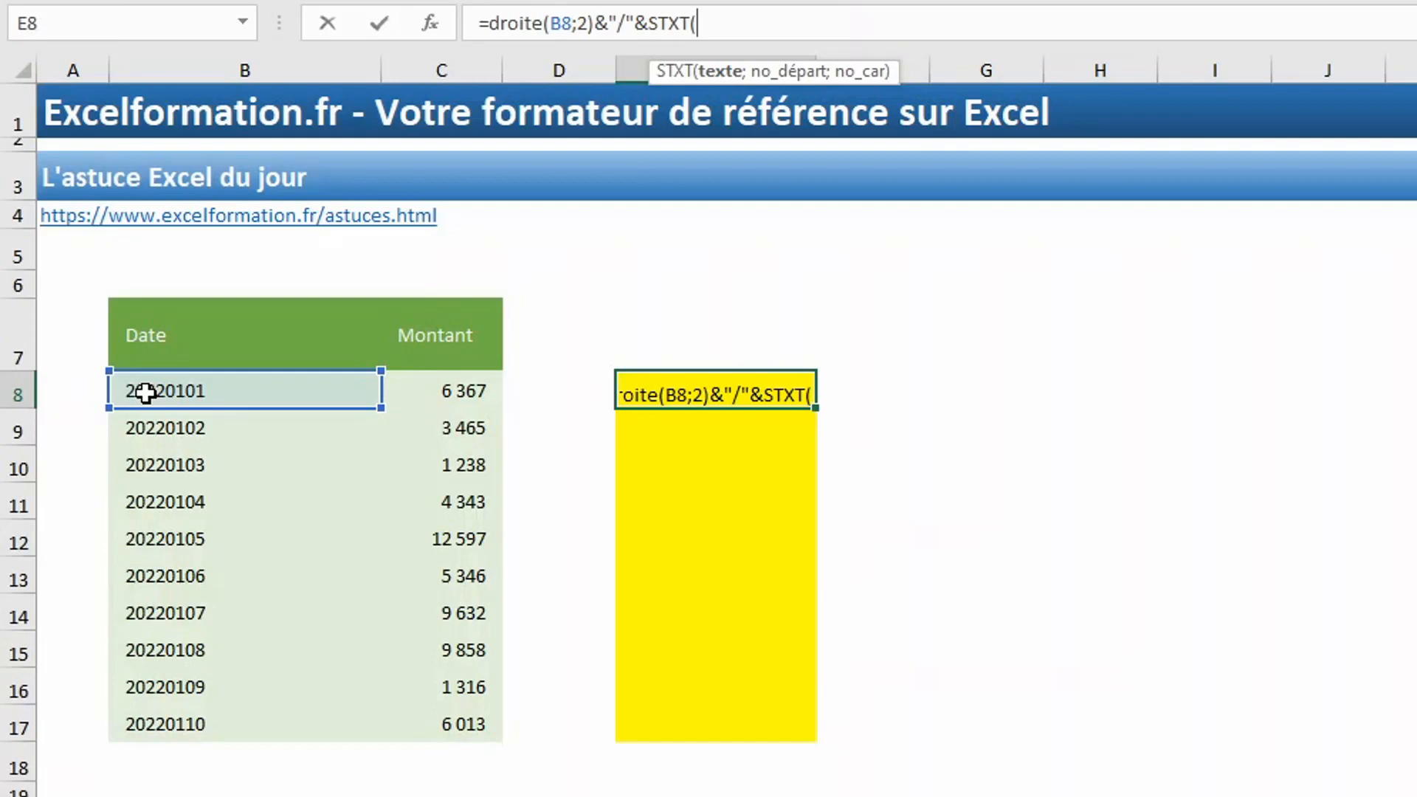
pyautogui.click(198, 390)
pyautogui.write(';')
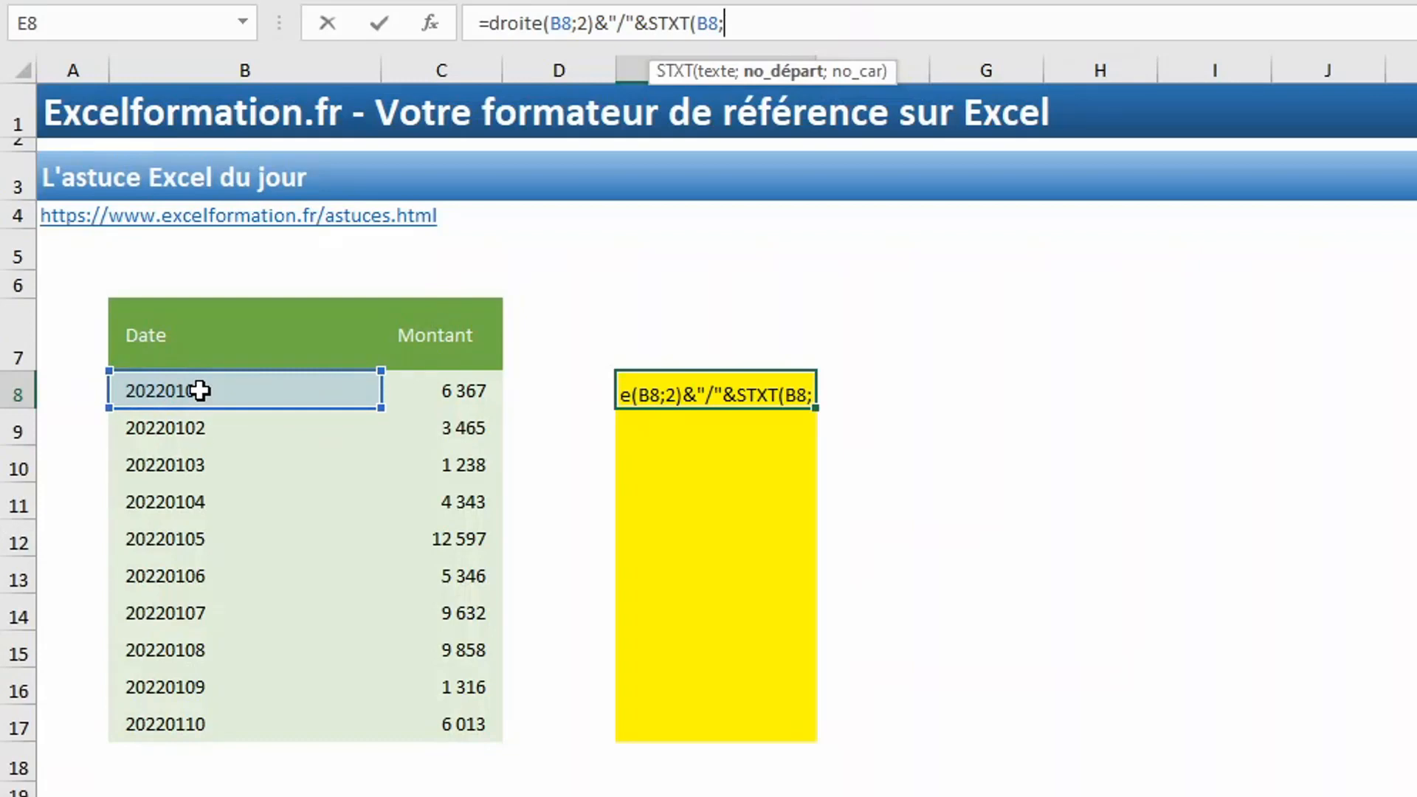
pyautogui.write('5')
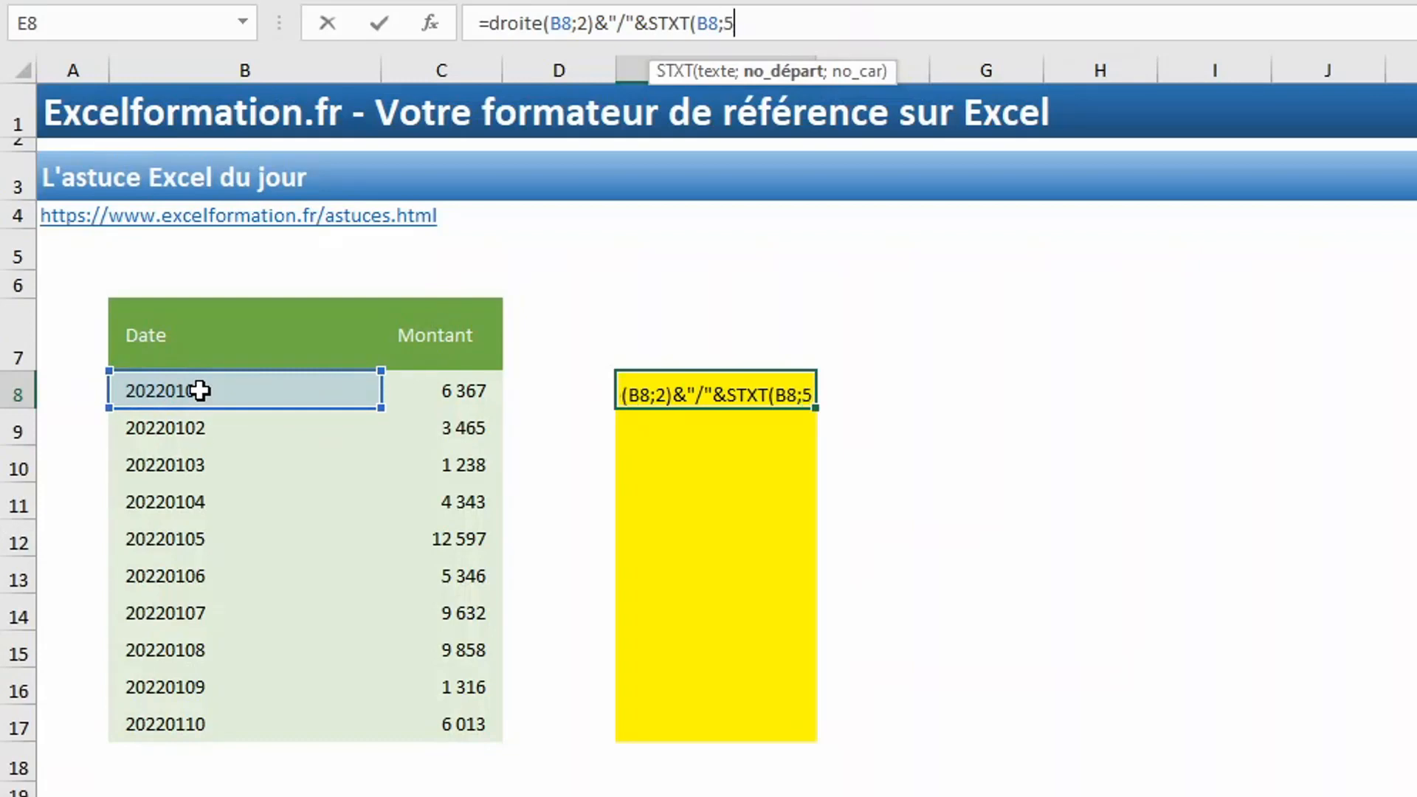
pyautogui.write(';2')
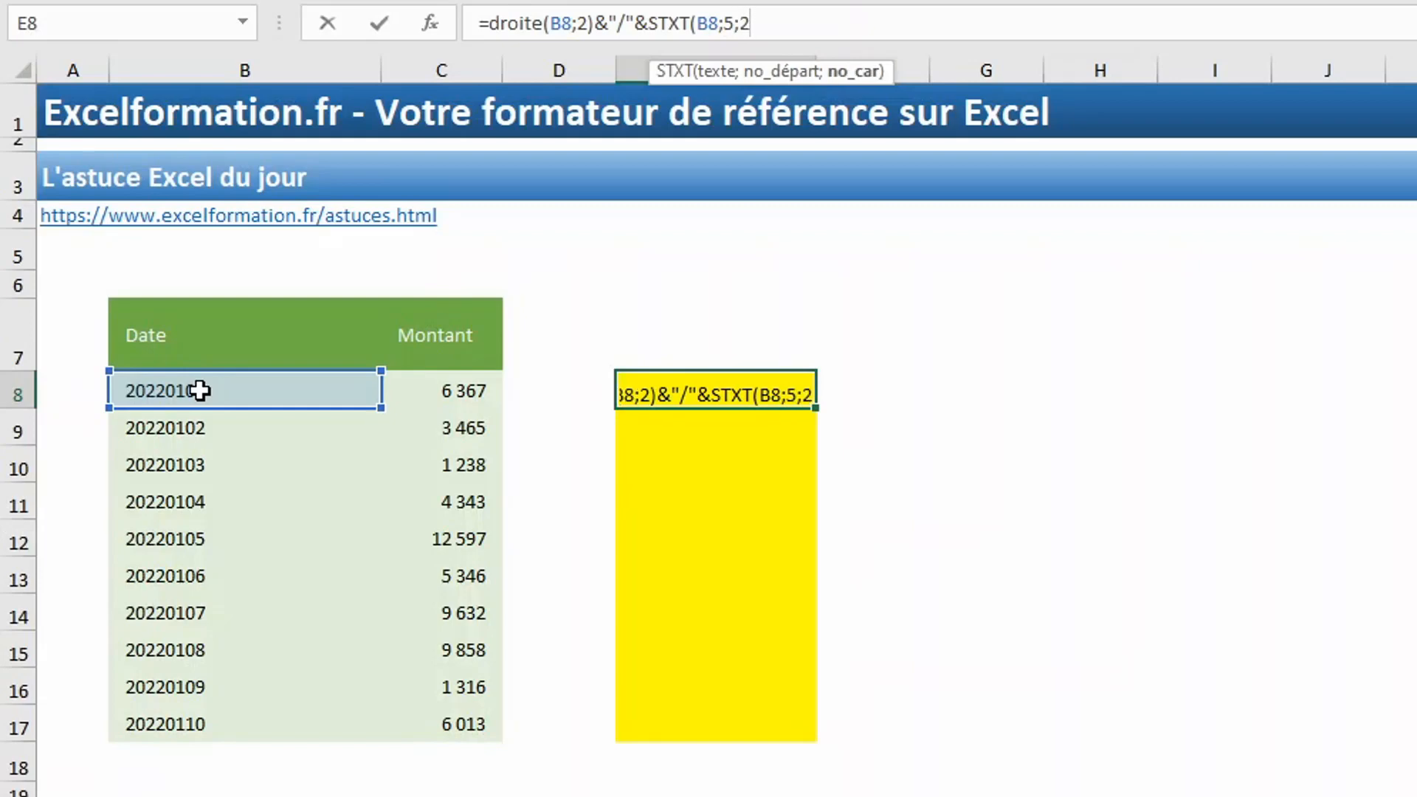
pyautogui.write(')')
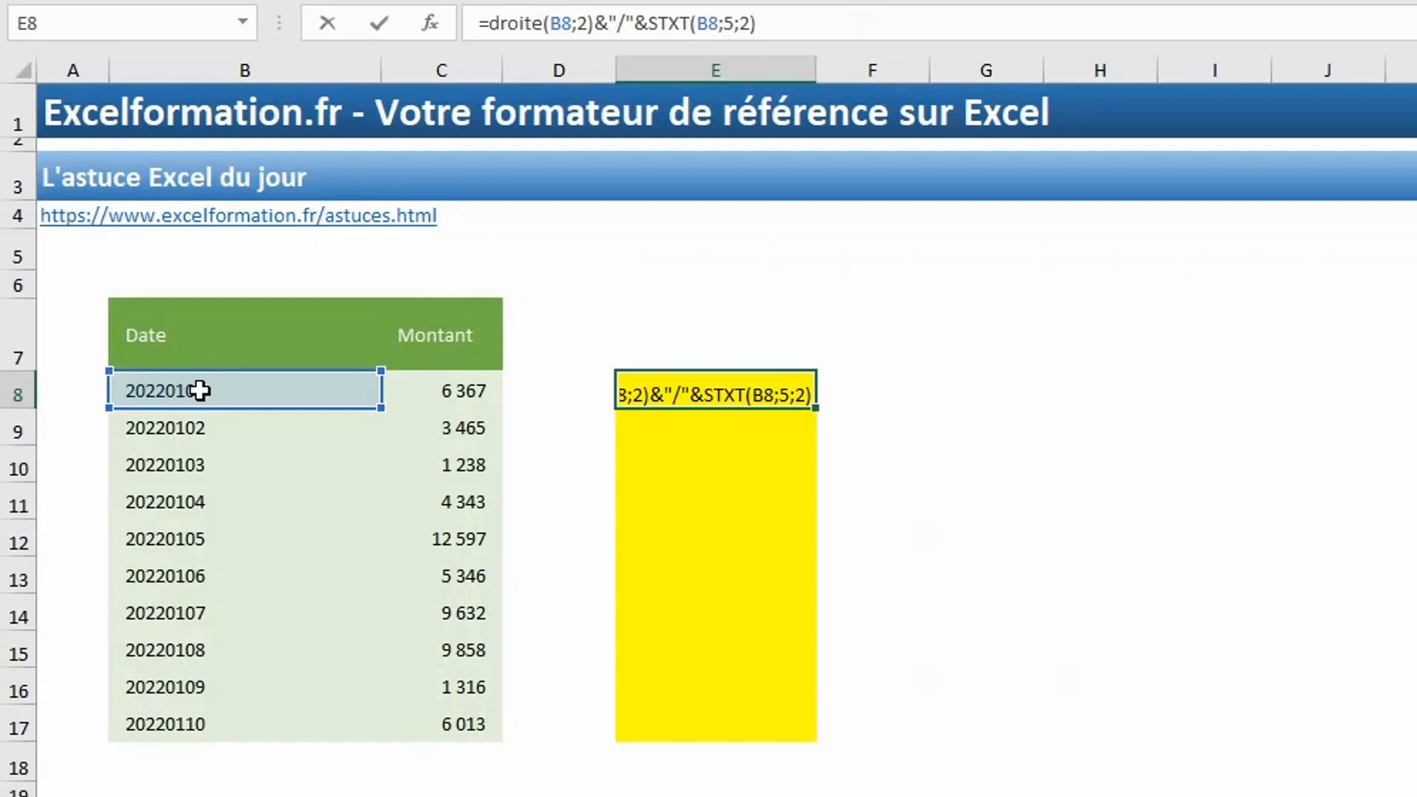
# Complete the E8 formula with a second "/" separator and the year extraction, &"/"&gauche(B8;4)
pyautogui.write('&"/"')
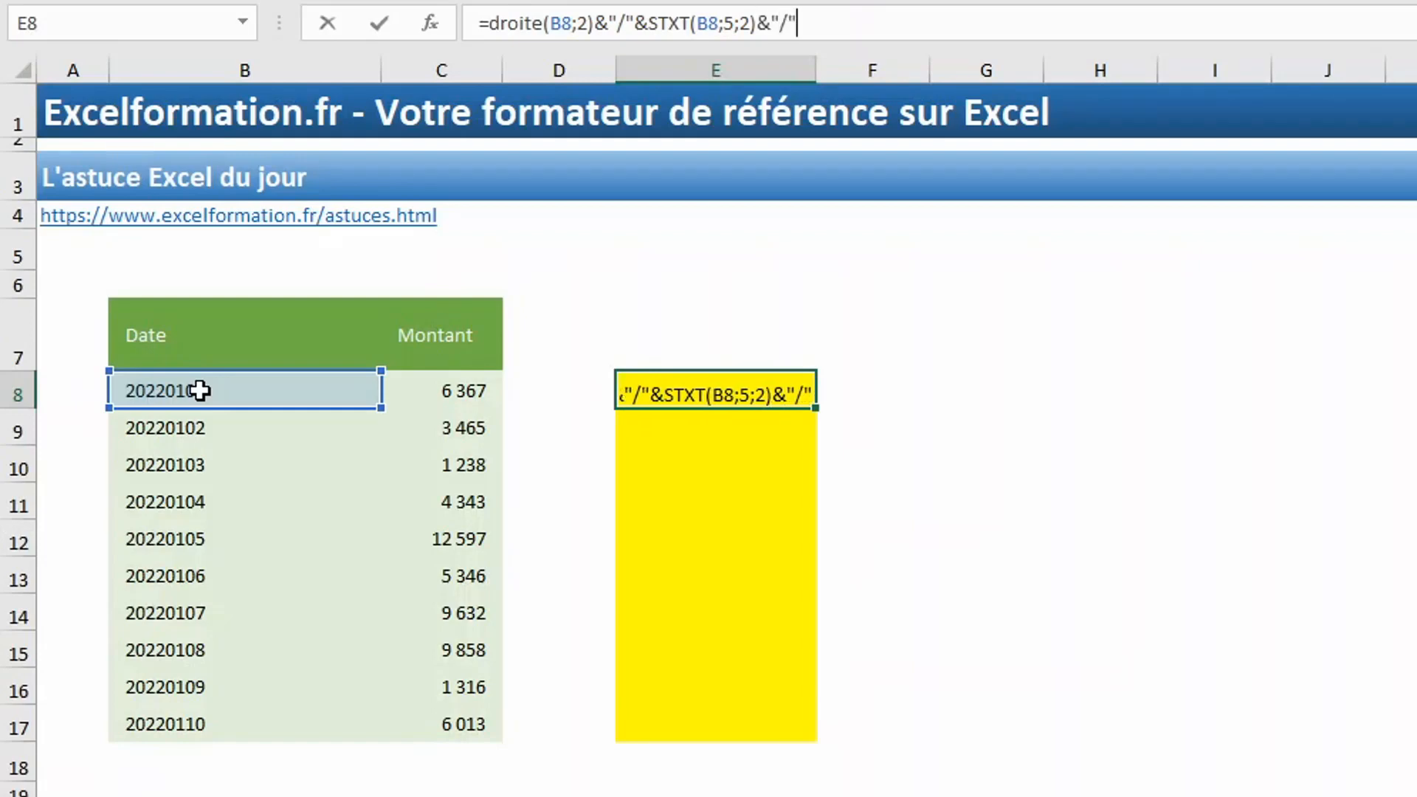
pyautogui.write('&')
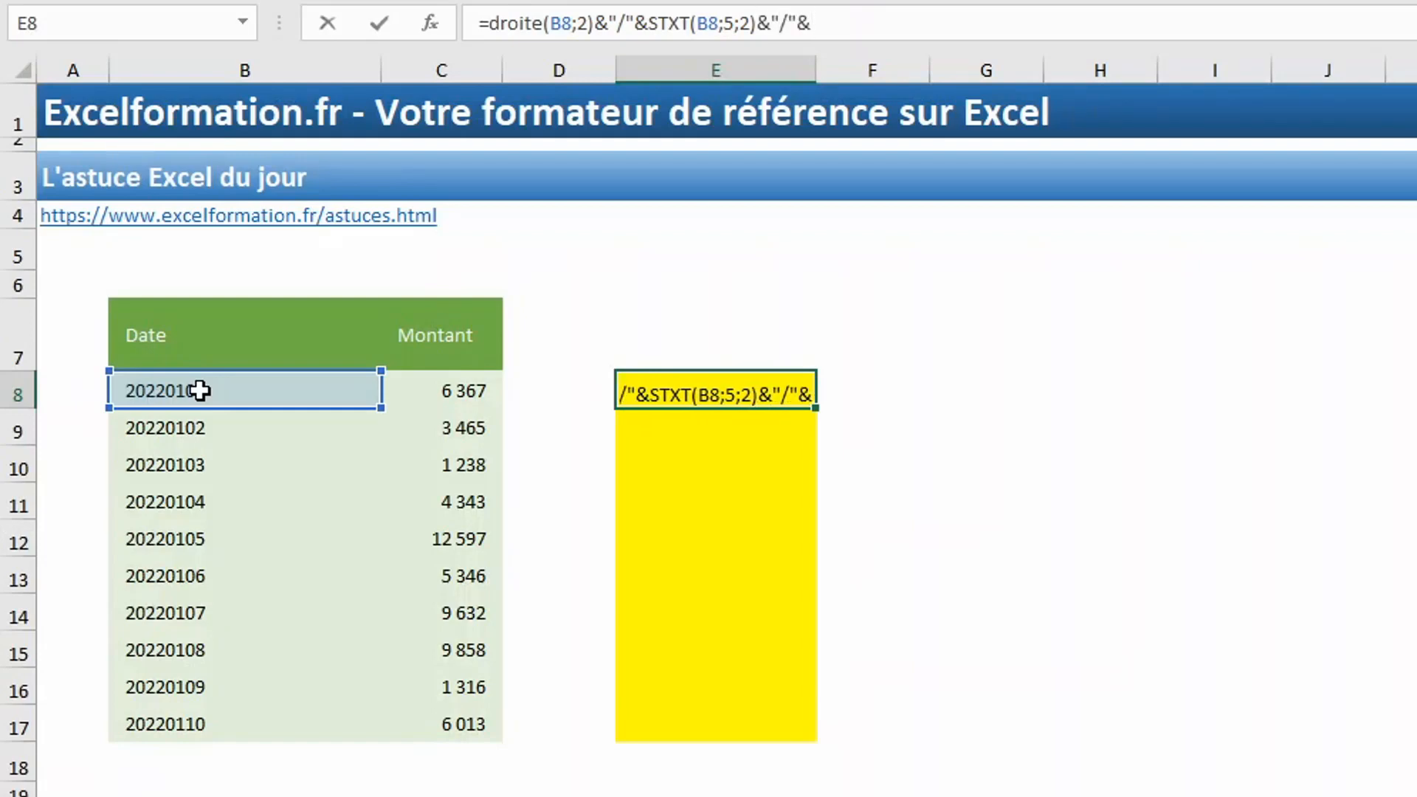
pyautogui.write('gau')
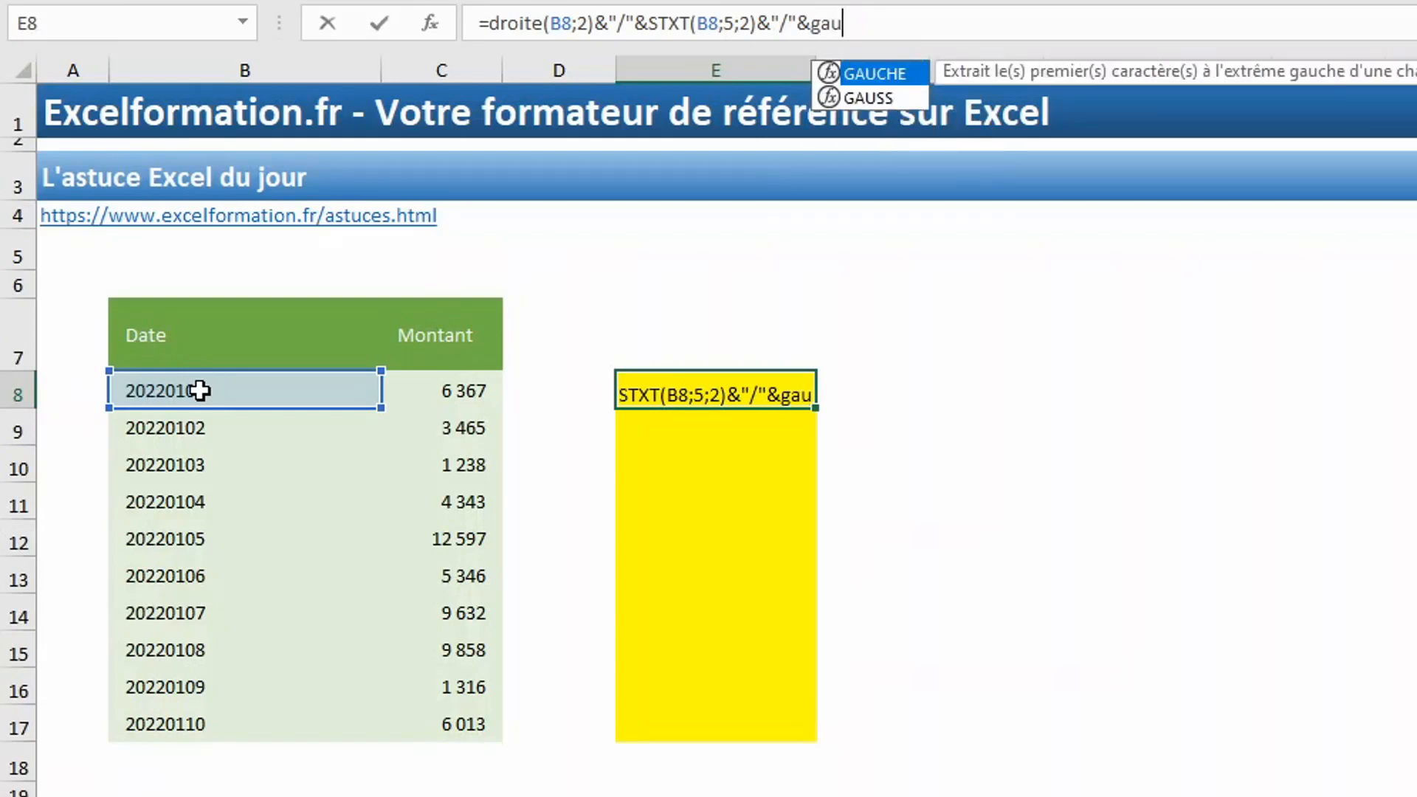
pyautogui.write('che(')
pyautogui.click(177, 391)
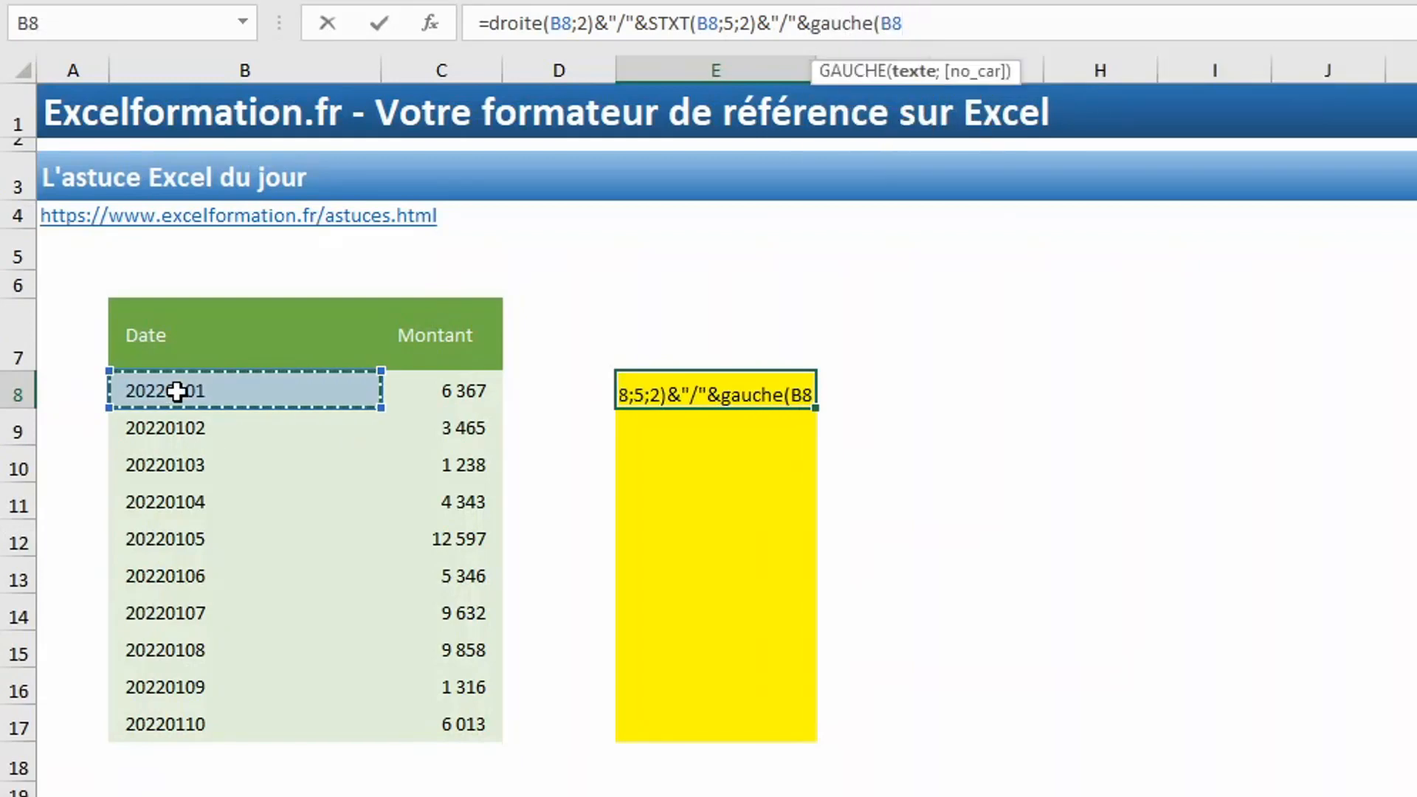
pyautogui.write(';4')
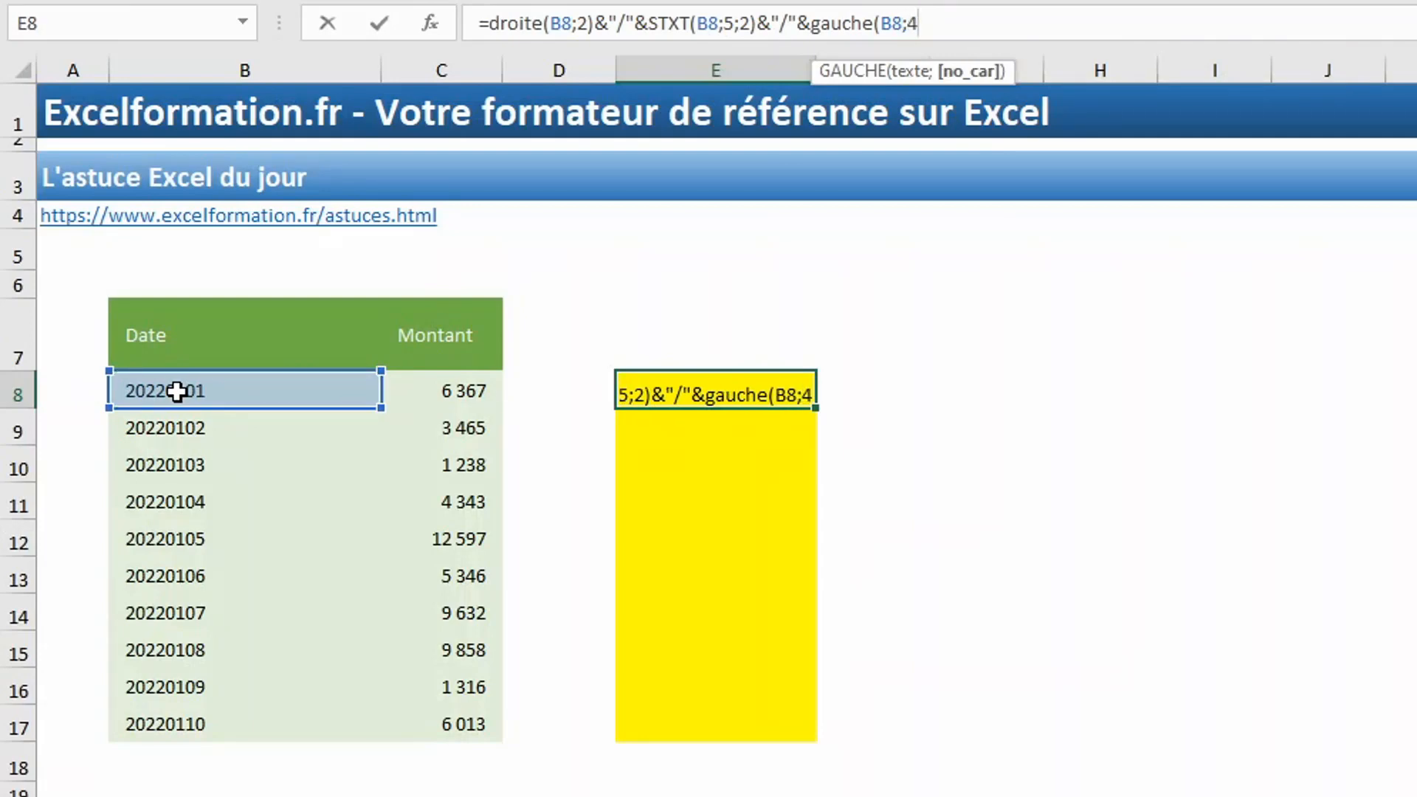
pyautogui.write(')')
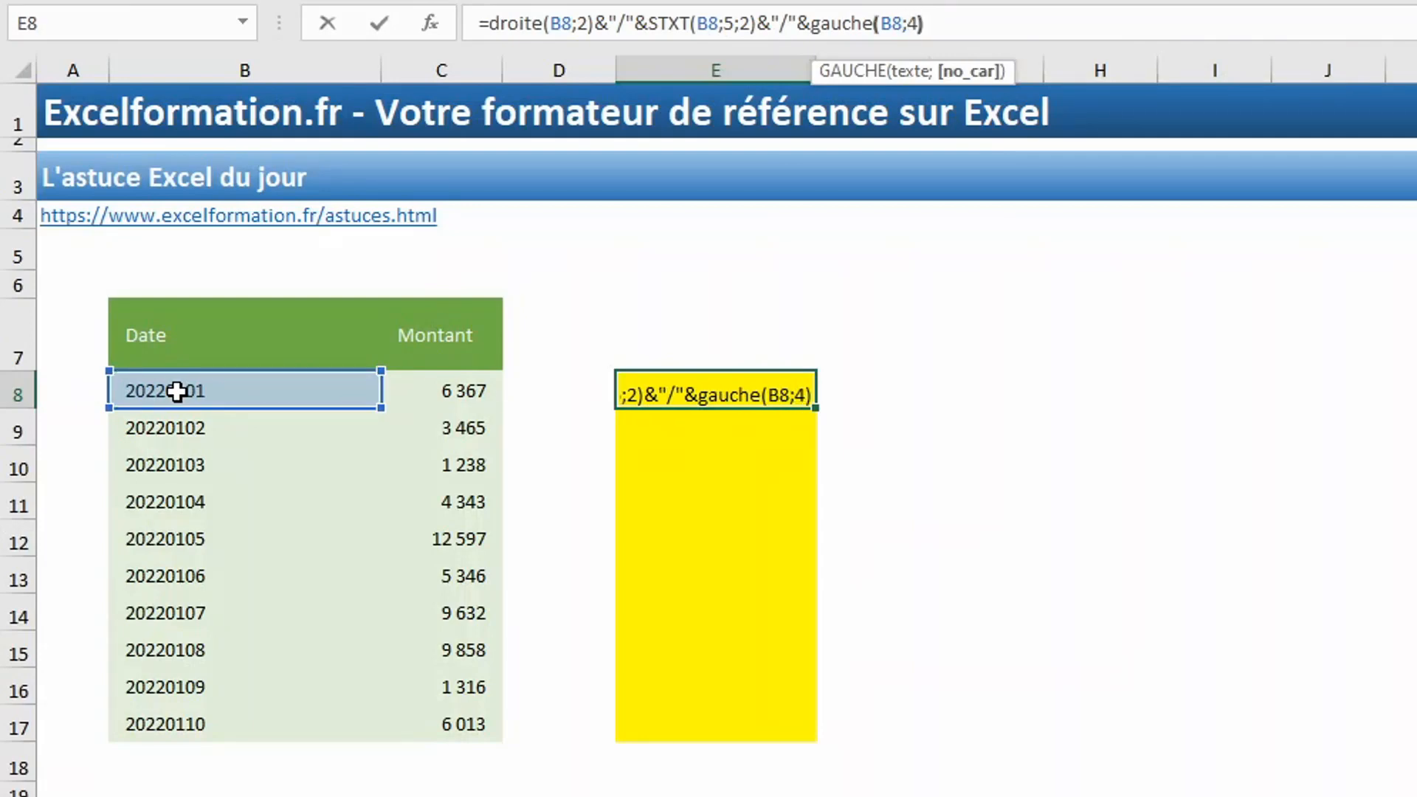
pyautogui.press('Return')
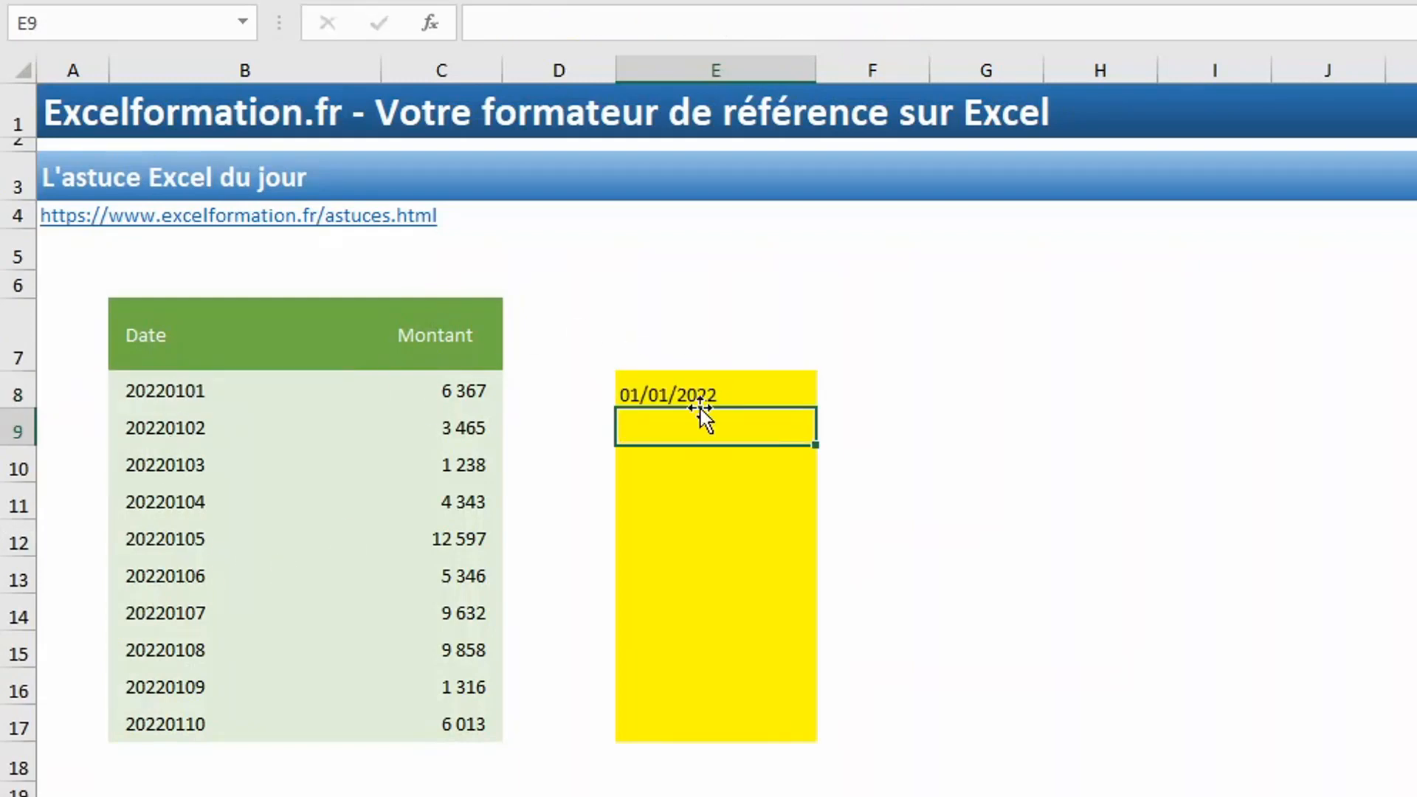
# Turn the E8 text result into a numeric date by enclosing the whole formula in parentheses and multiplying it by 1
pyautogui.click(706, 386)
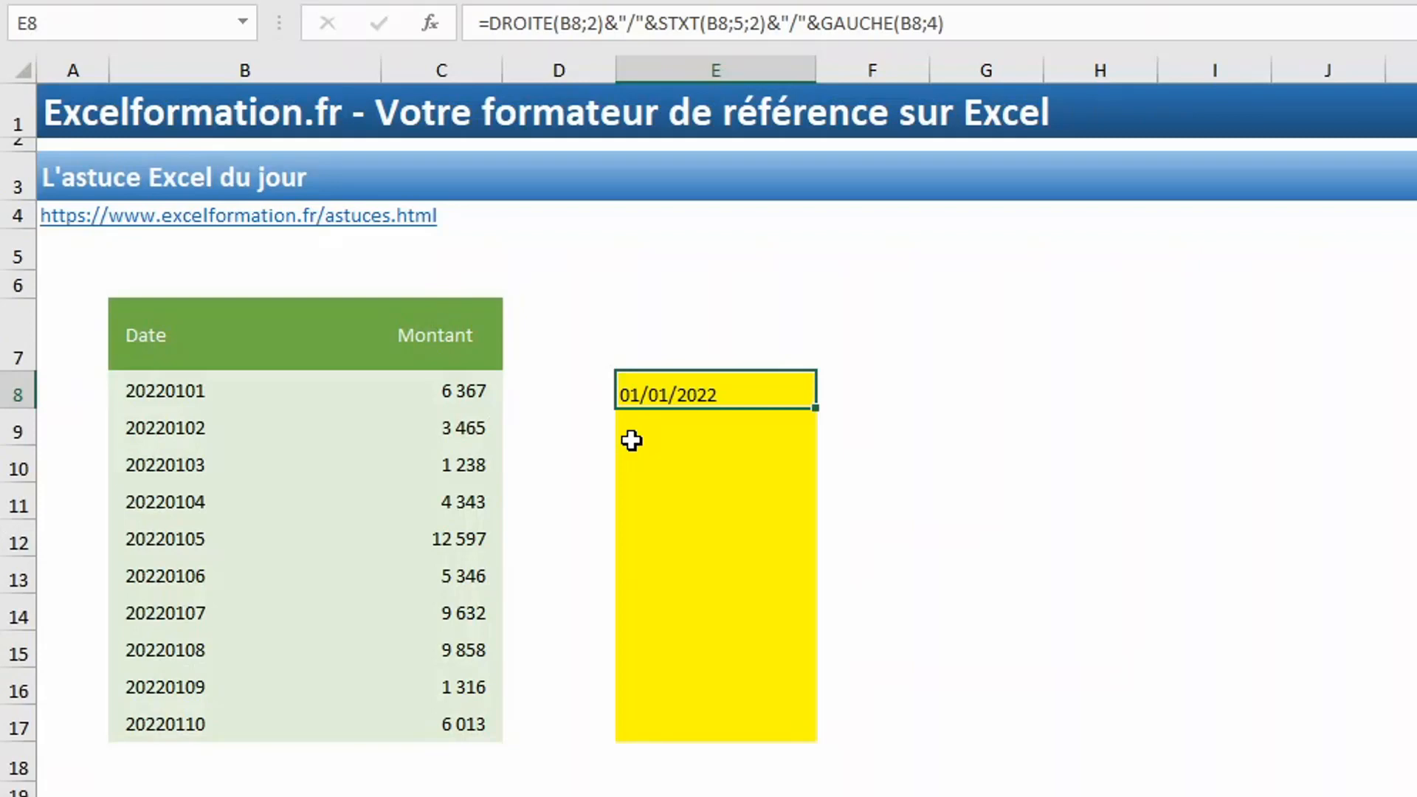
pyautogui.click(493, 24)
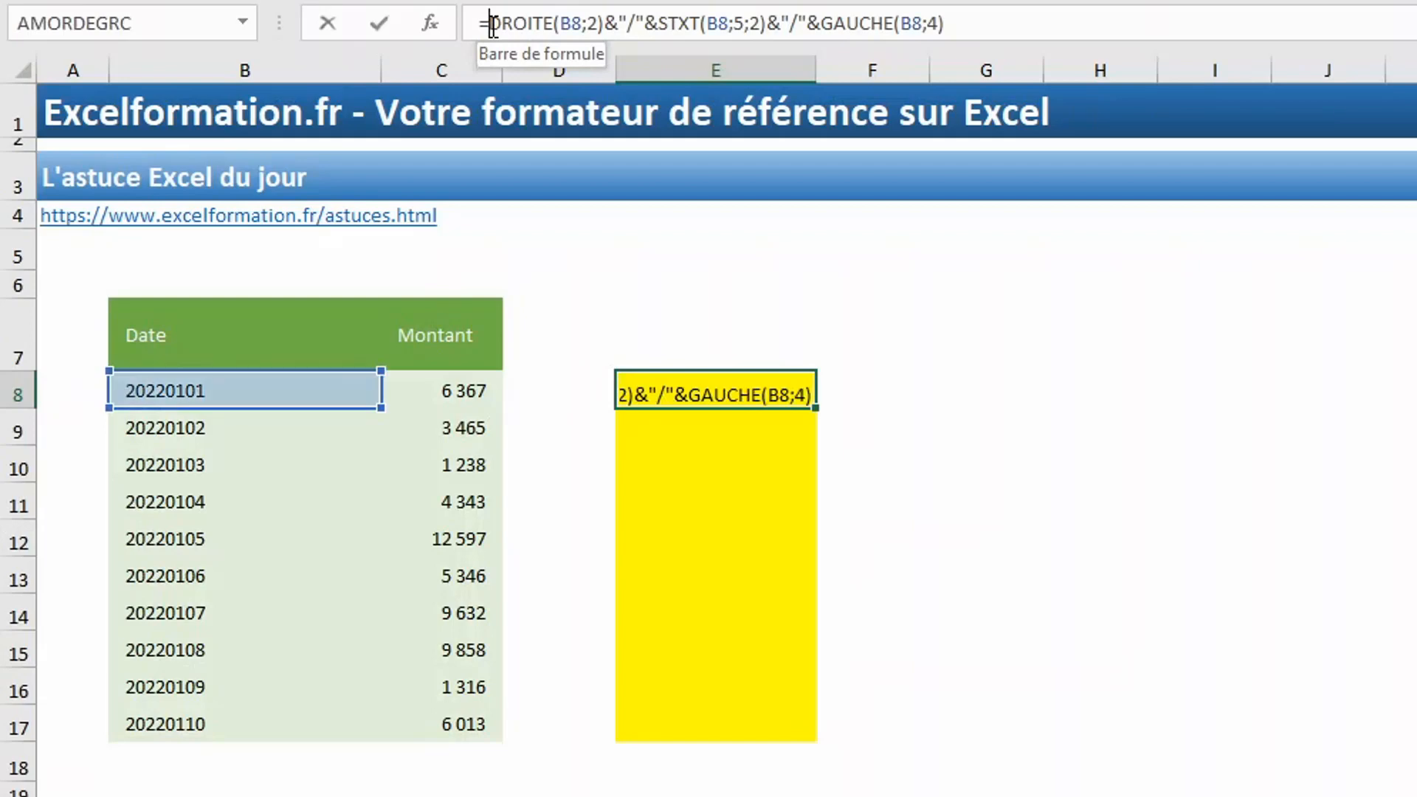
pyautogui.write('(')
pyautogui.click(1003, 22)
pyautogui.write(')')
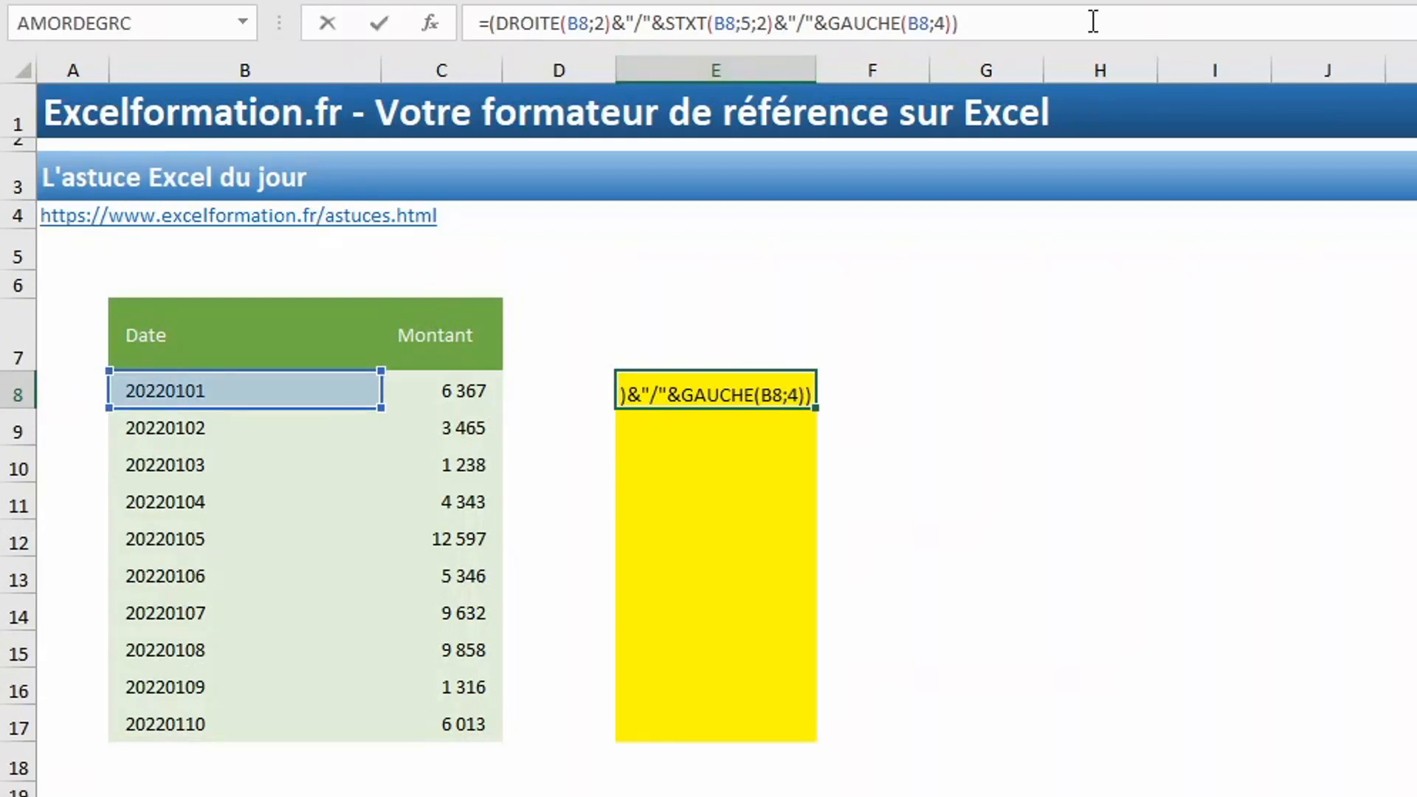
pyautogui.write('*1')
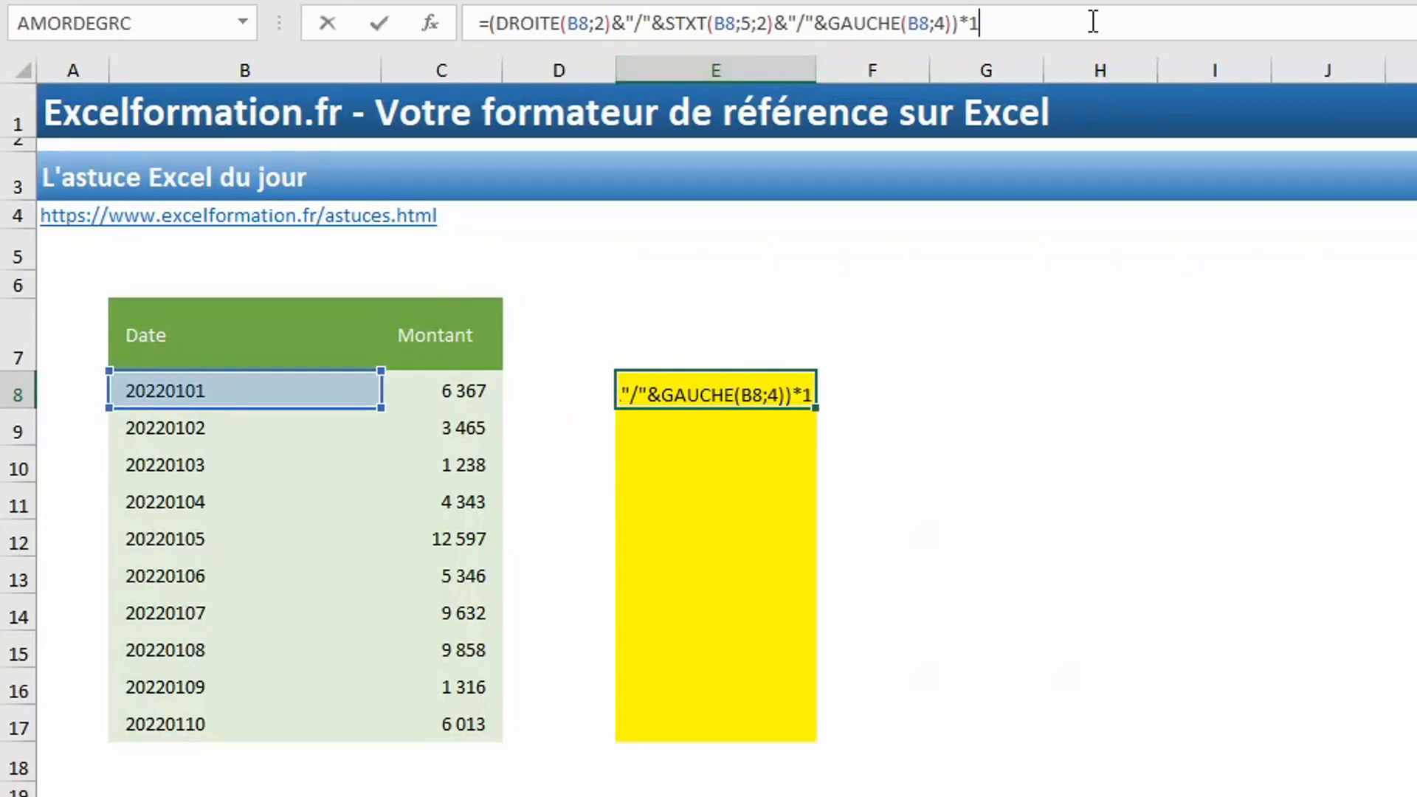
pyautogui.press('Return')
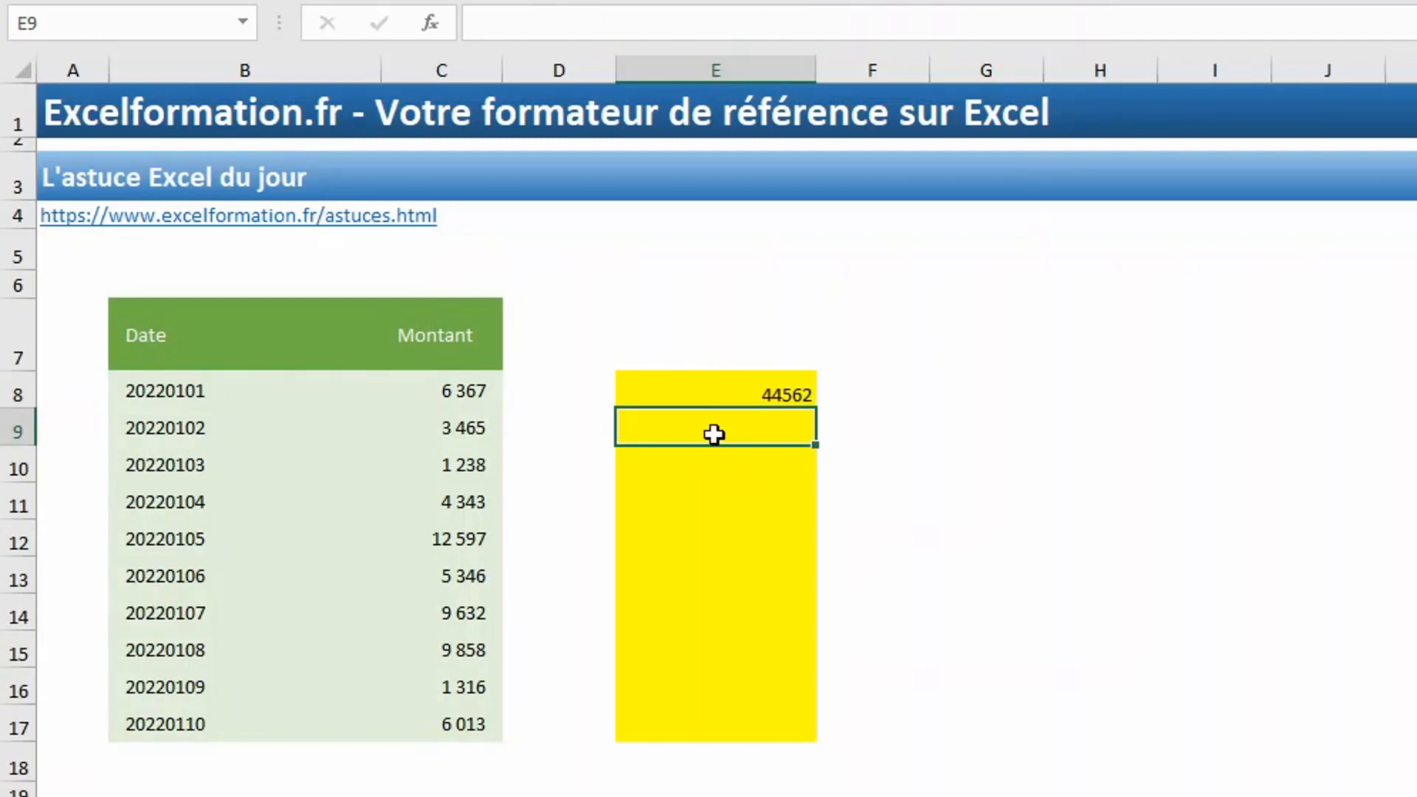
# Apply the Date courte number format to E8 and fill its formula down to E17
pyautogui.click(749, 376)
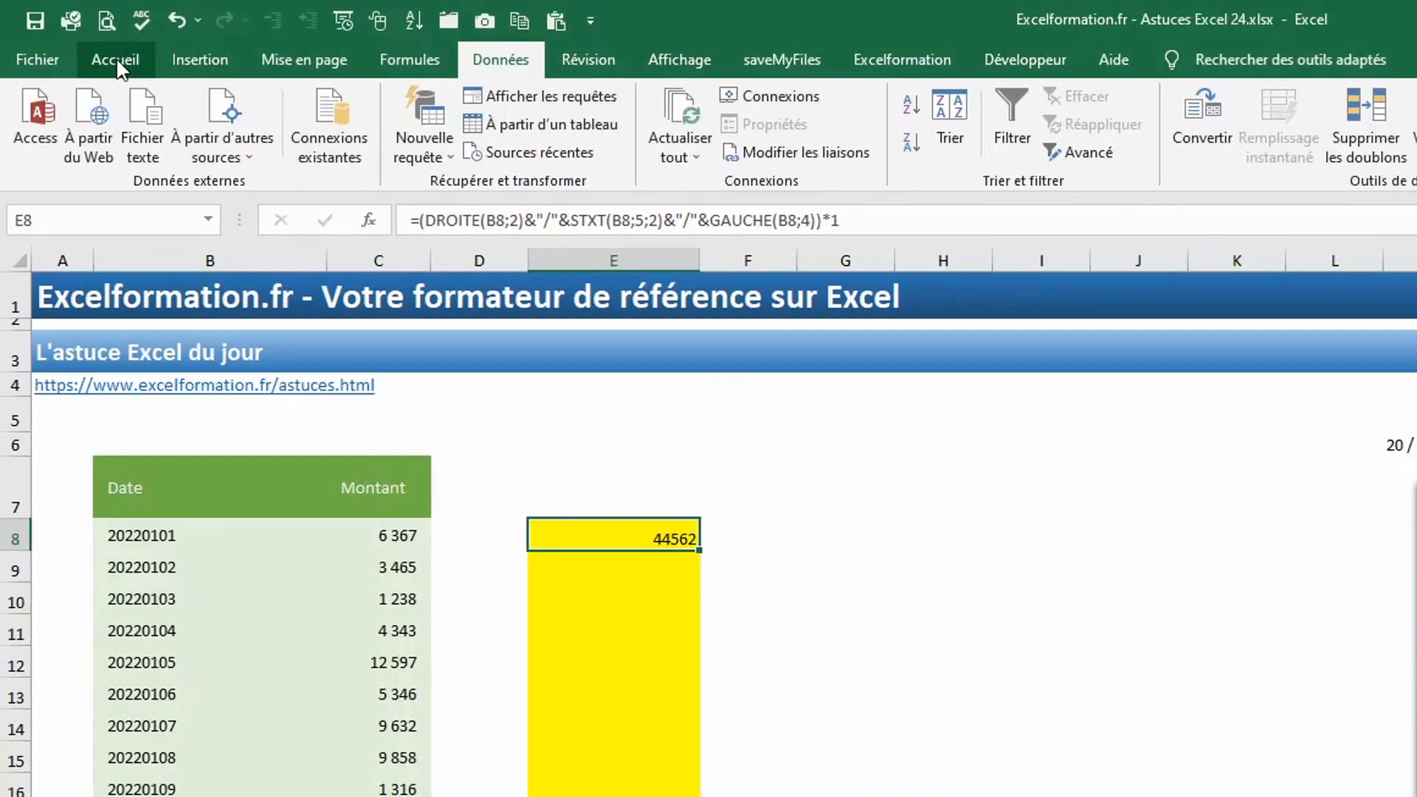
pyautogui.click(118, 59)
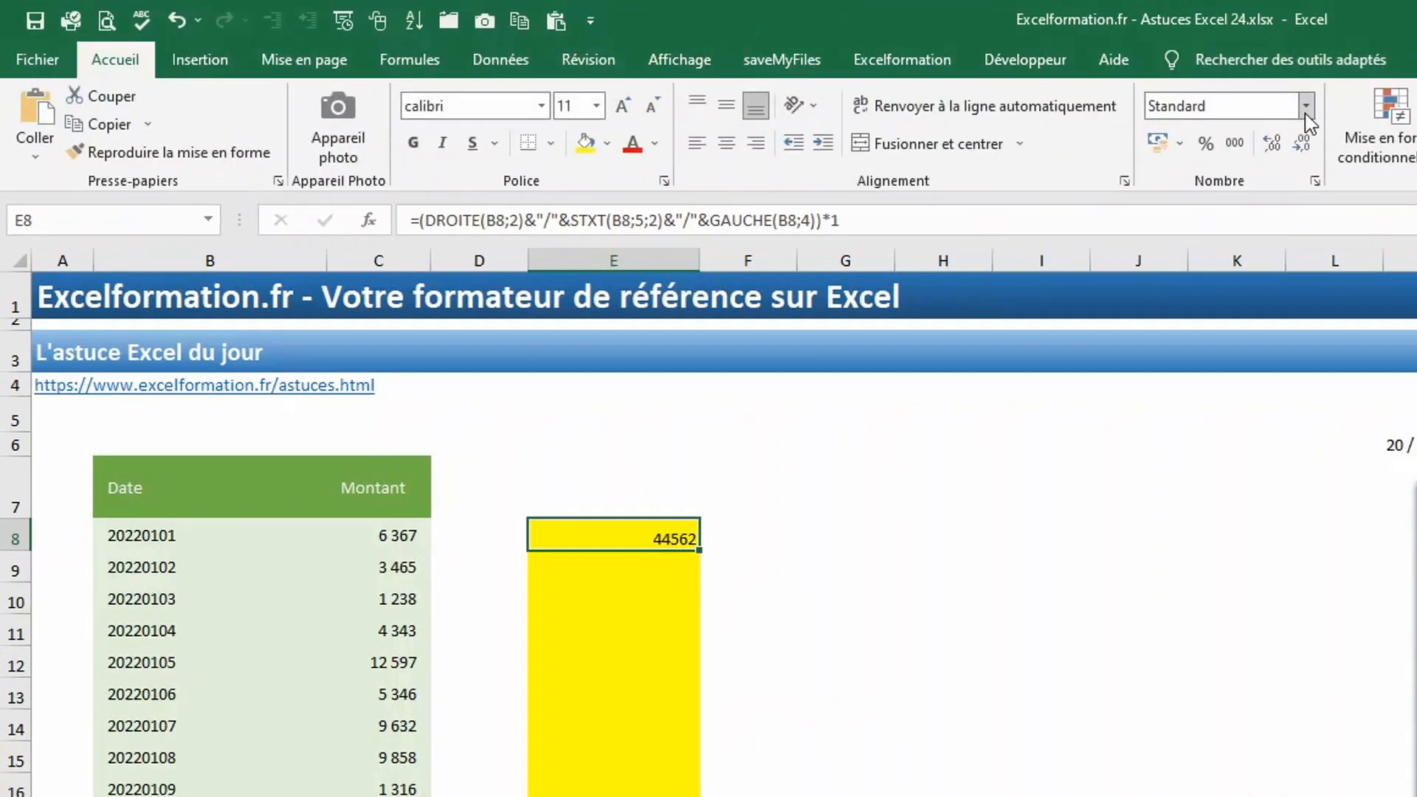
pyautogui.click(1305, 105)
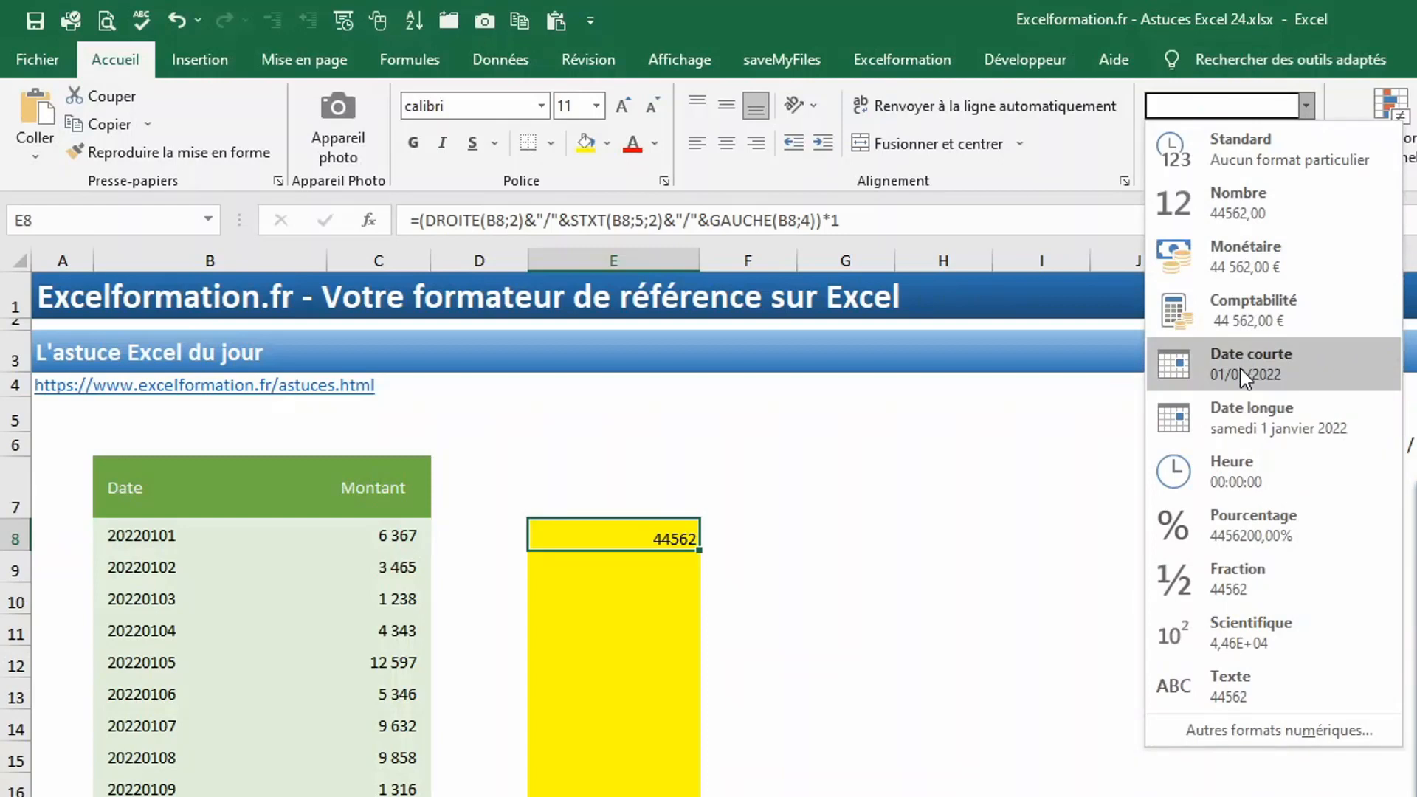
pyautogui.click(1243, 372)
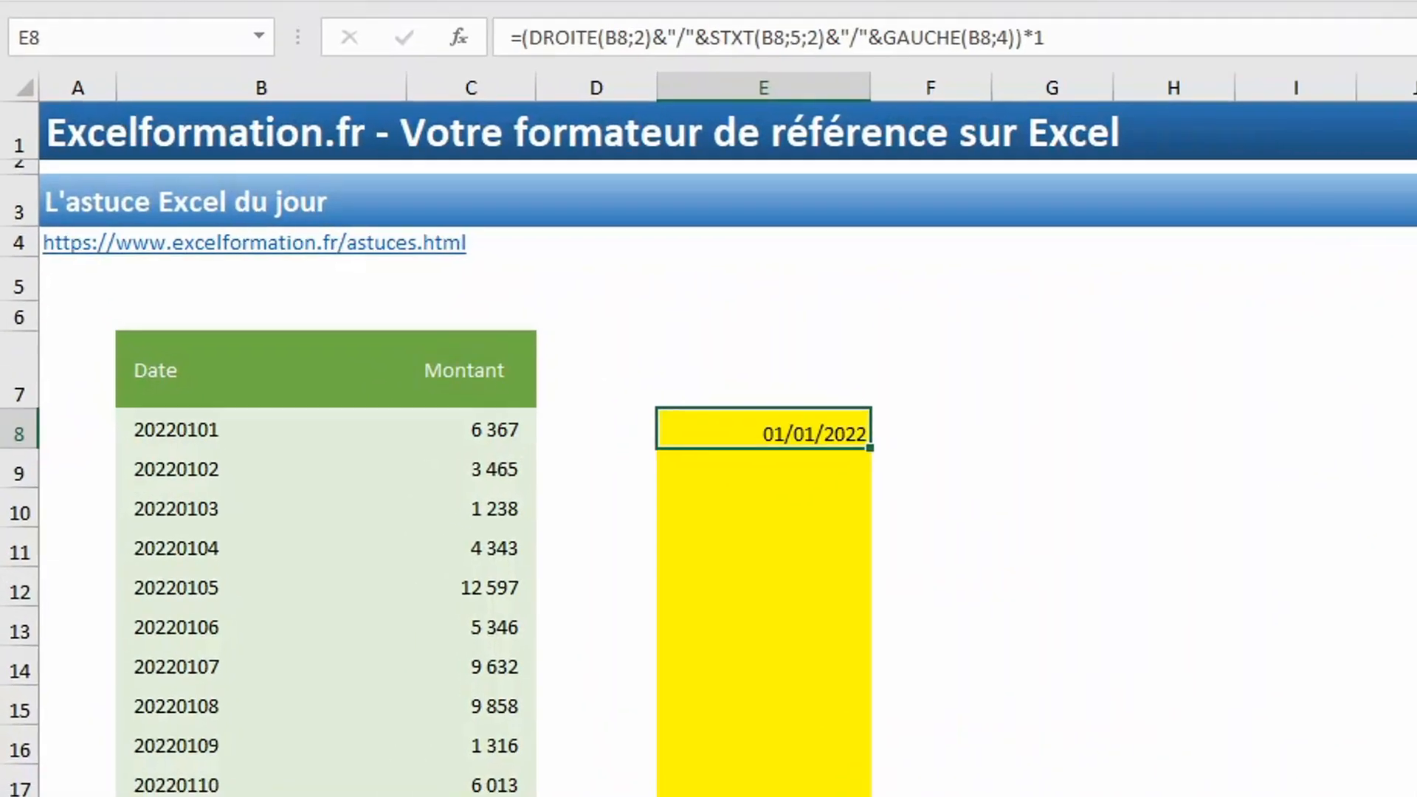
pyautogui.moveTo(871, 447); pyautogui.dragTo(862, 497)
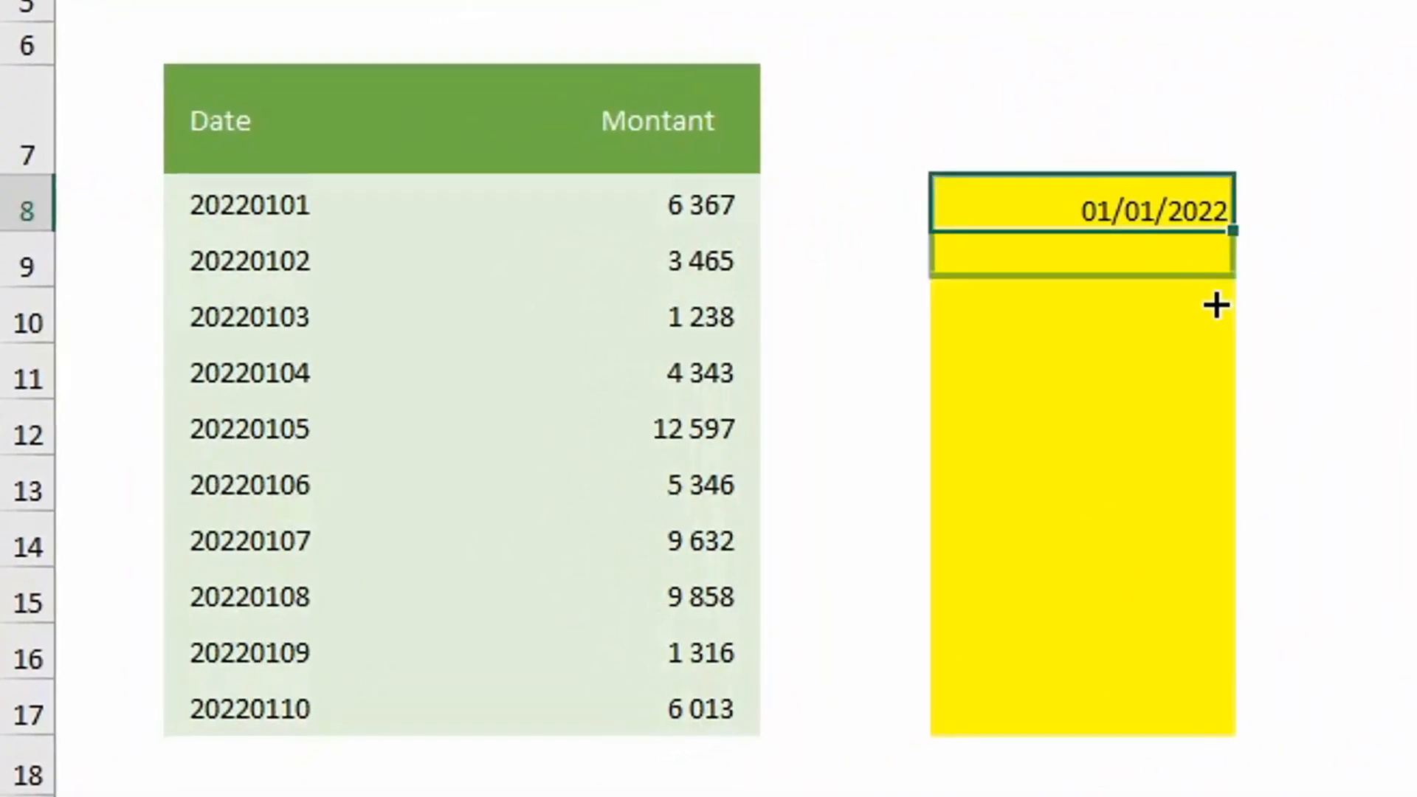
pyautogui.moveTo(1216, 304); pyautogui.dragTo(1230, 730)
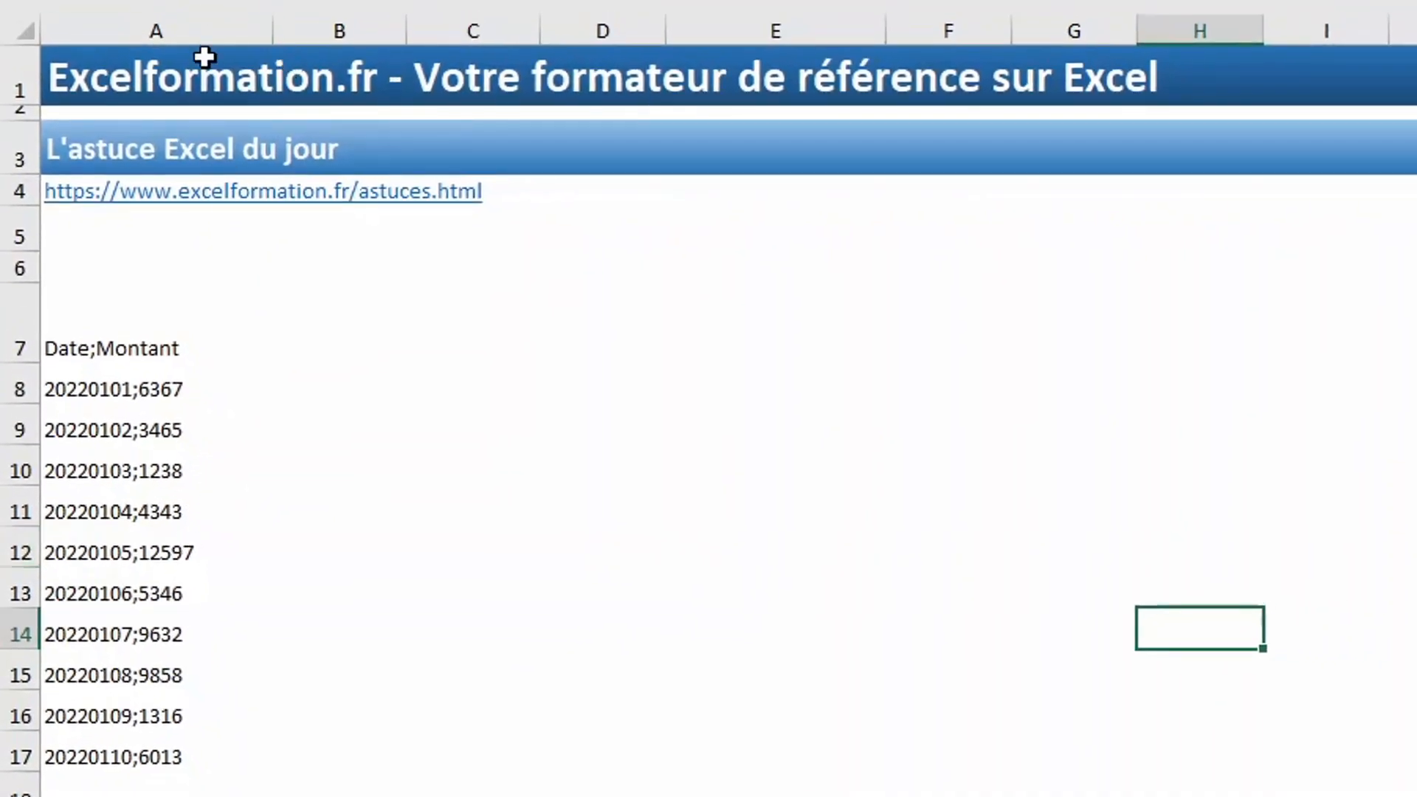
# Start converting column A into separate columns as Délimité data, adding Point-virgule as a separator
pyautogui.click(203, 27)
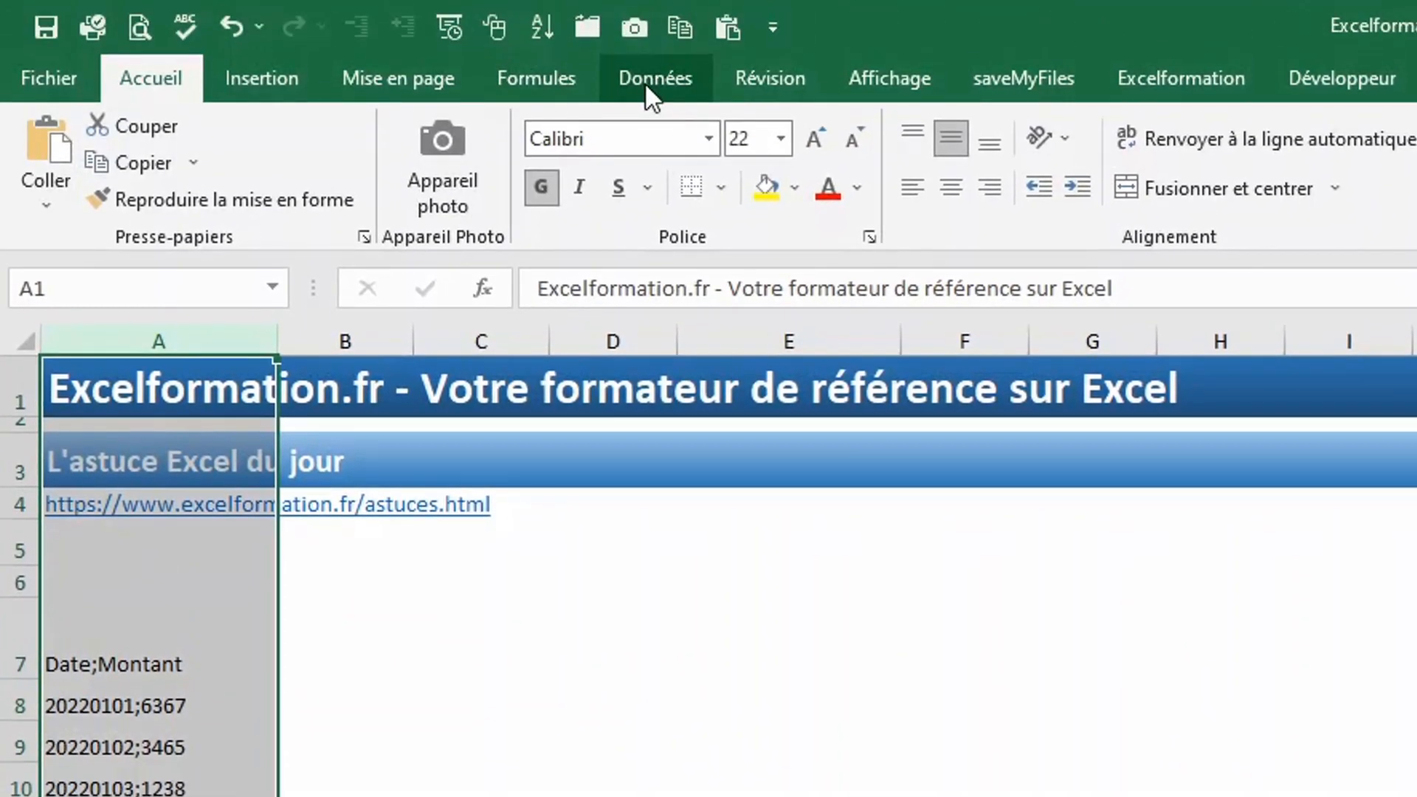
pyautogui.click(640, 67)
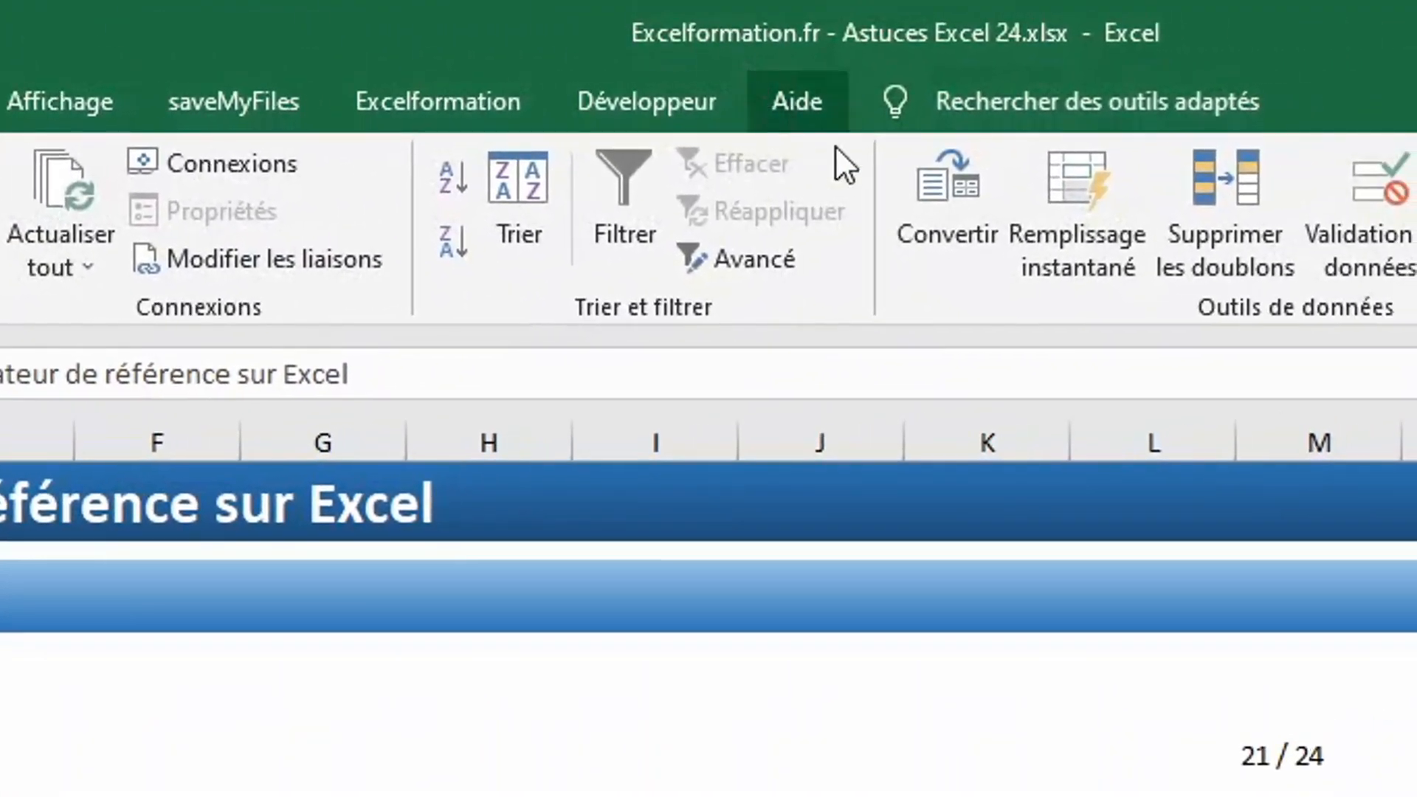
pyautogui.click(954, 210)
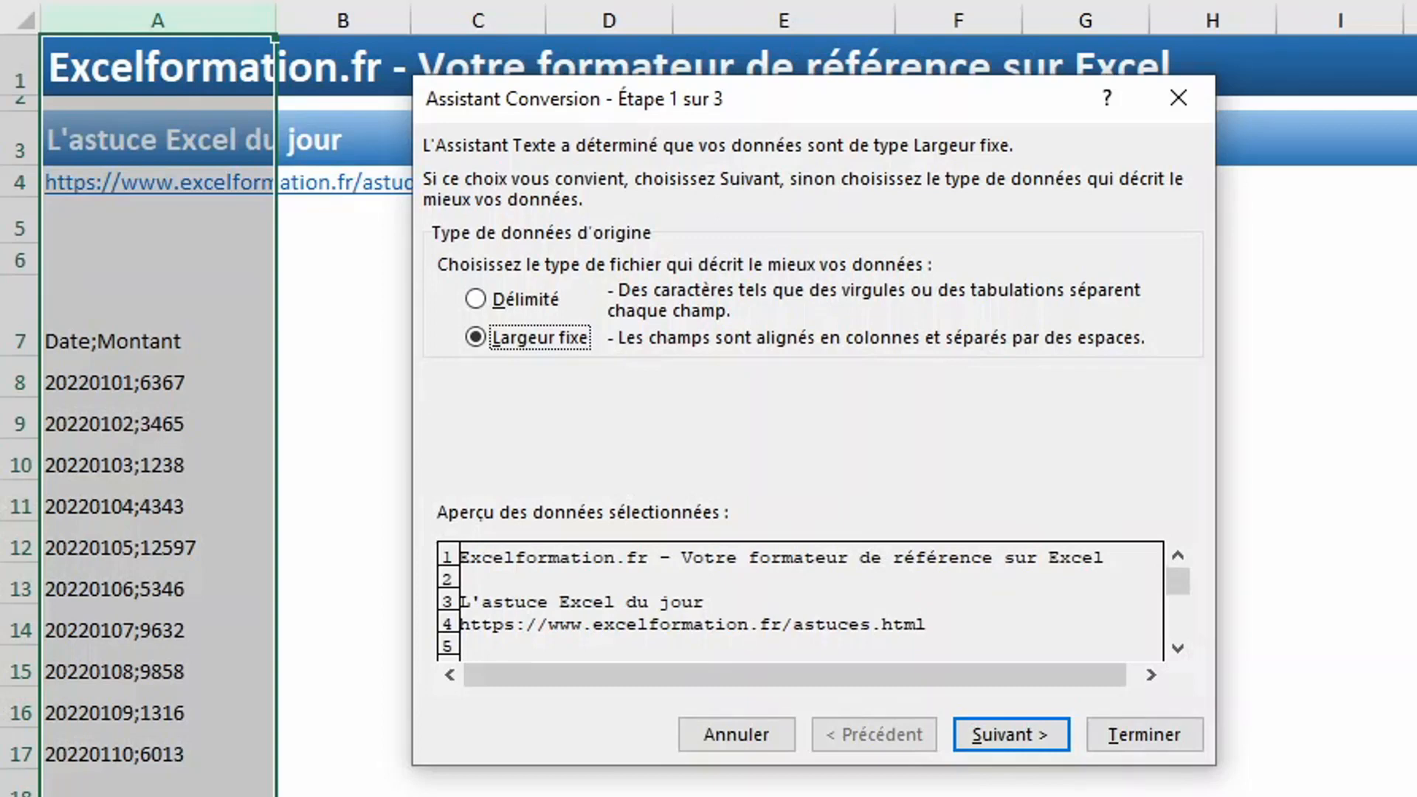
pyautogui.click(480, 300)
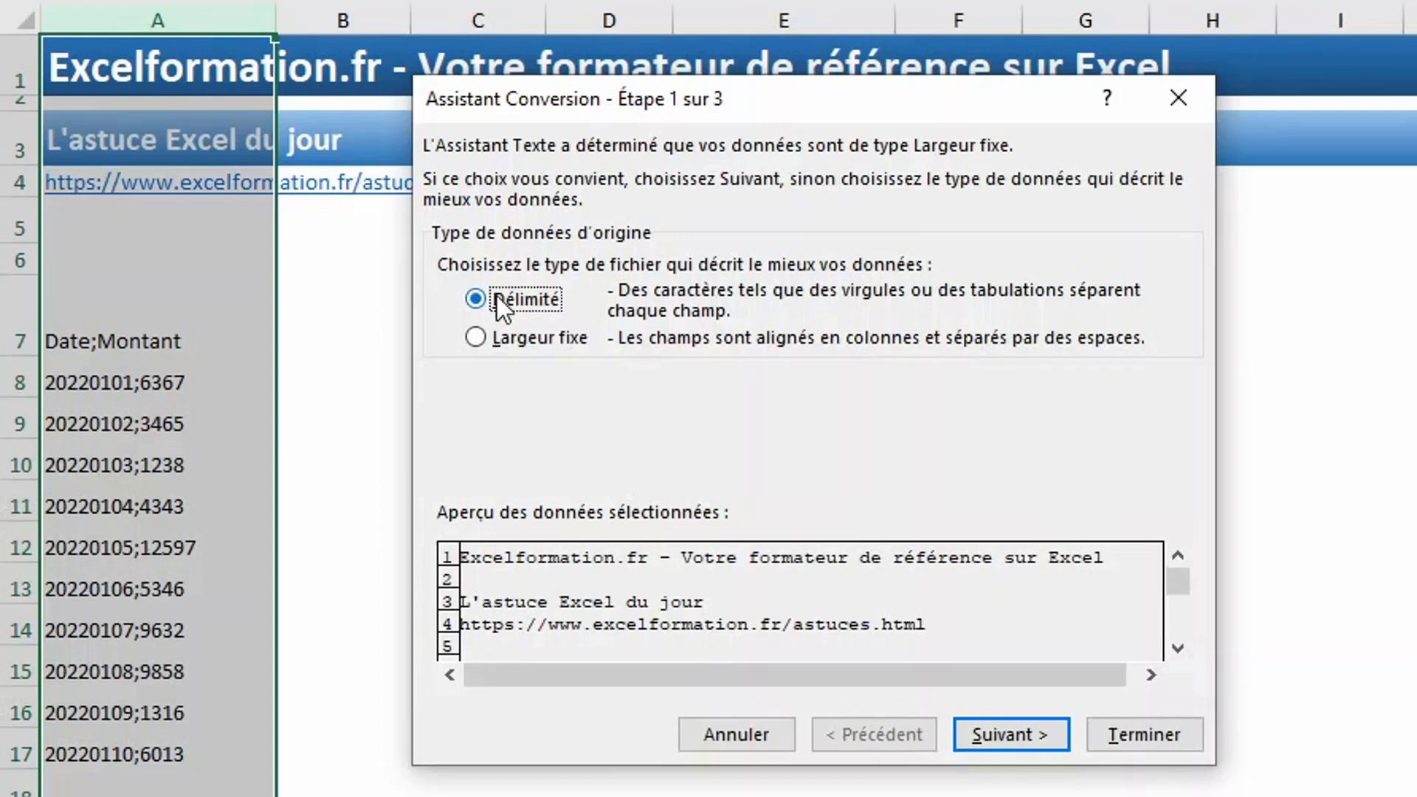
pyautogui.click(1003, 732)
pyautogui.click(539, 268)
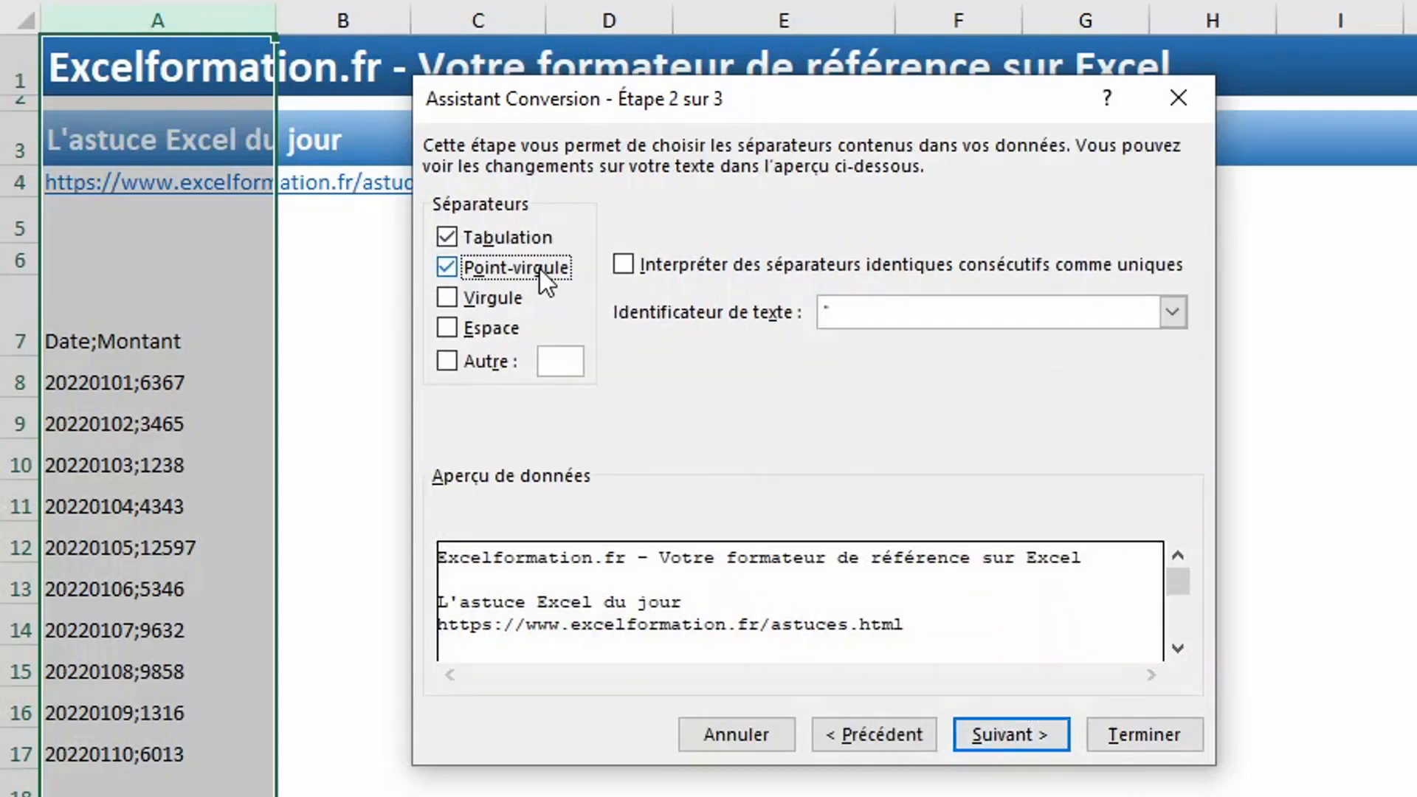
pyautogui.click(1042, 731)
# Set the first column's data format to Date AMJ and finish the text conversion
pyautogui.click(662, 279)
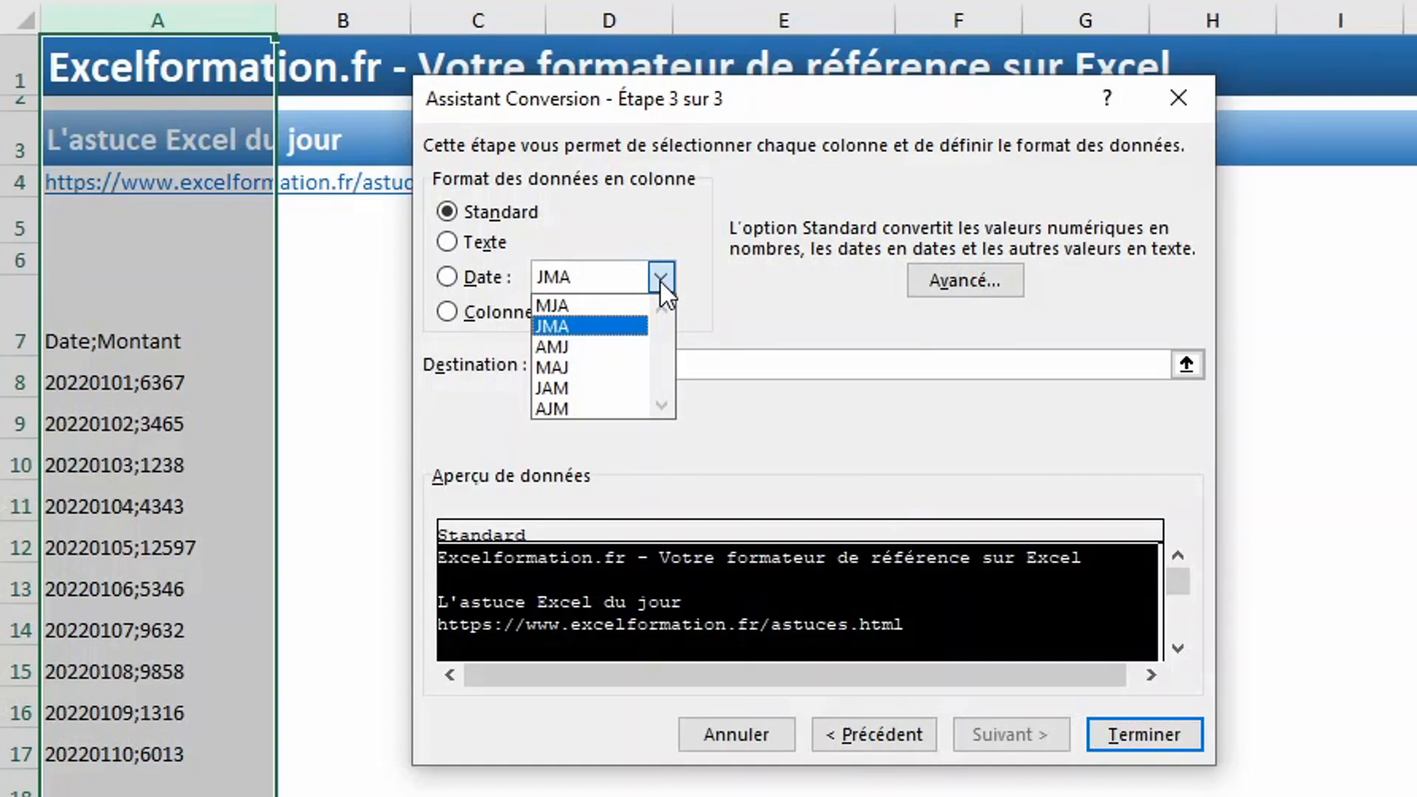
pyautogui.click(603, 344)
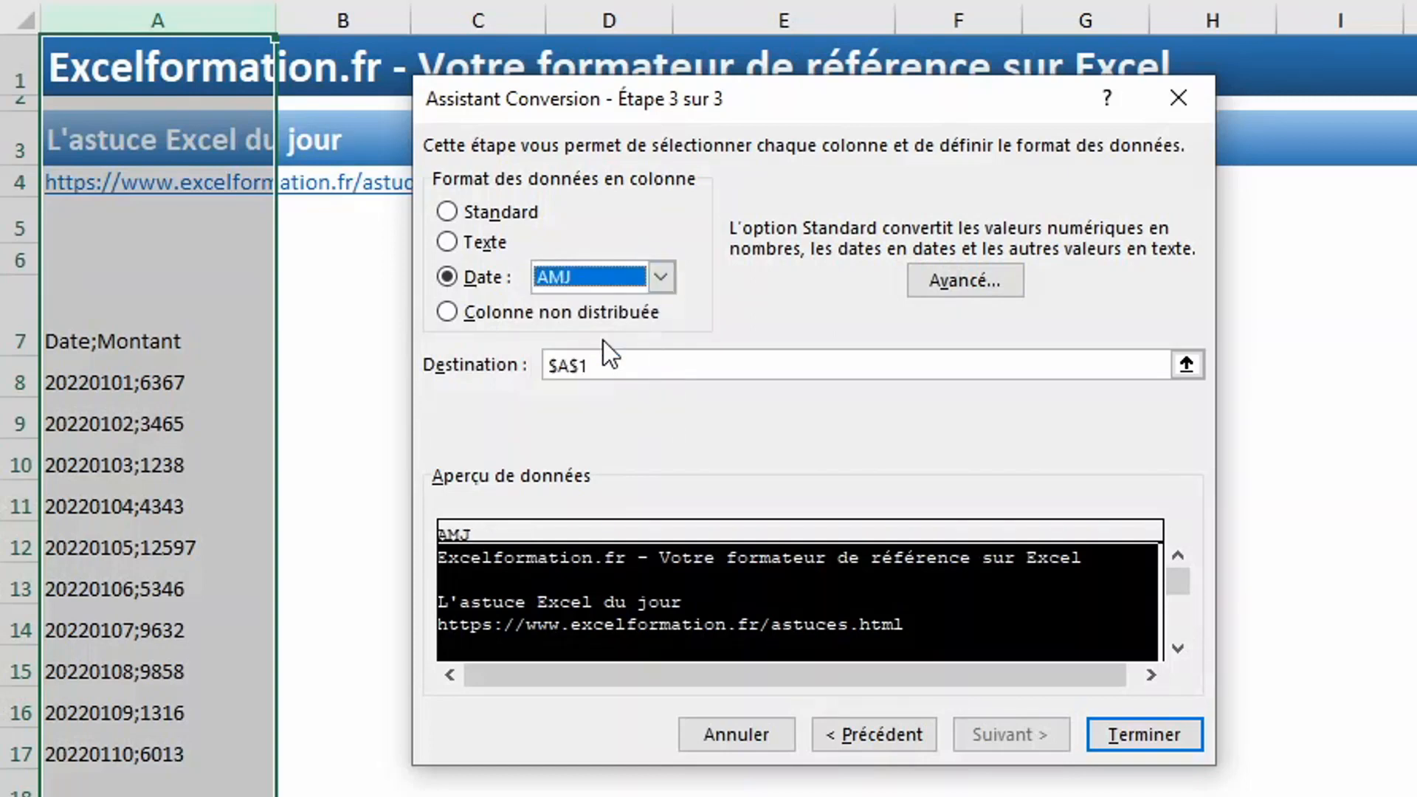
pyautogui.click(1162, 738)
pyautogui.click(1406, 610)
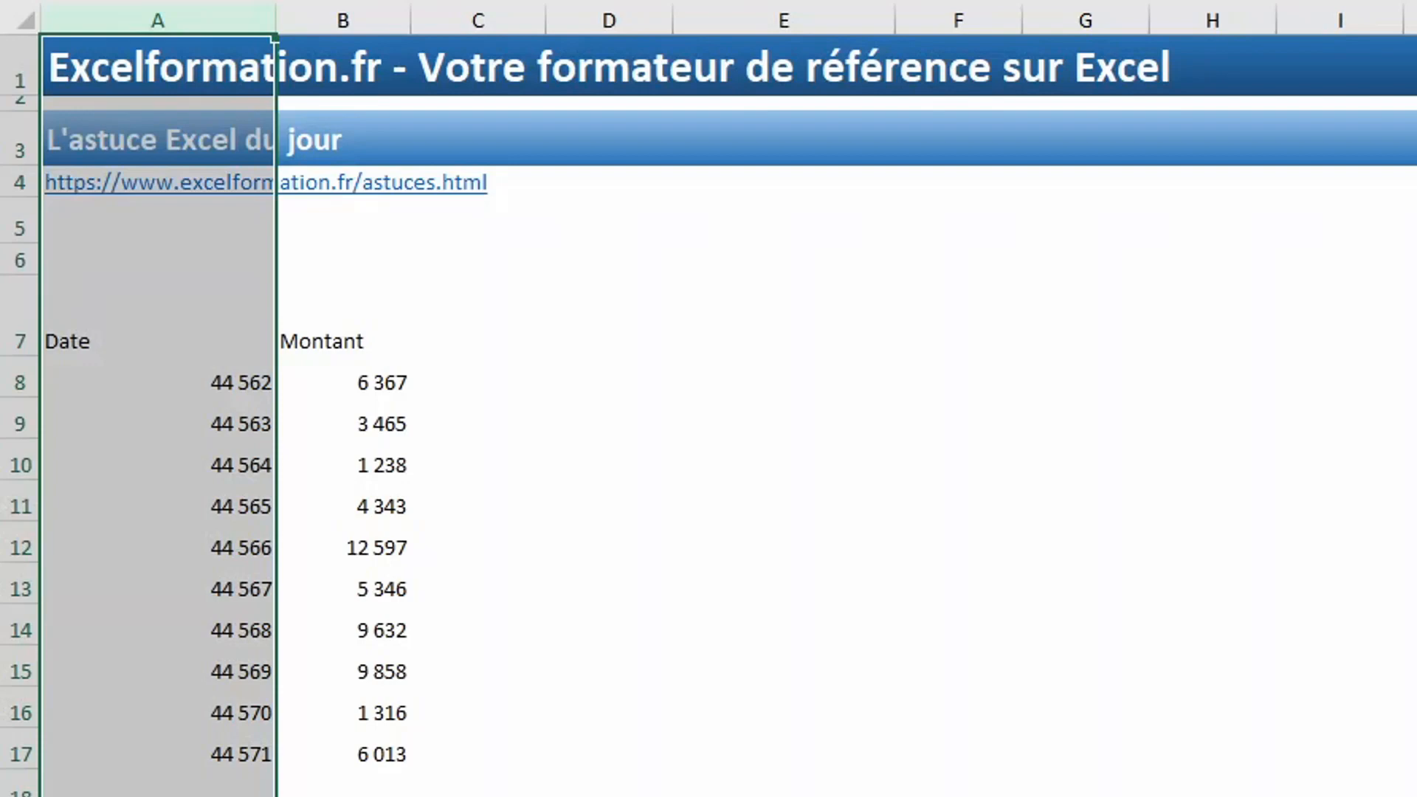
# Select the converted dates in A8:A17 and start changing their number format
pyautogui.click(243, 379)
pyautogui.moveTo(244, 379); pyautogui.dragTo(272, 750)
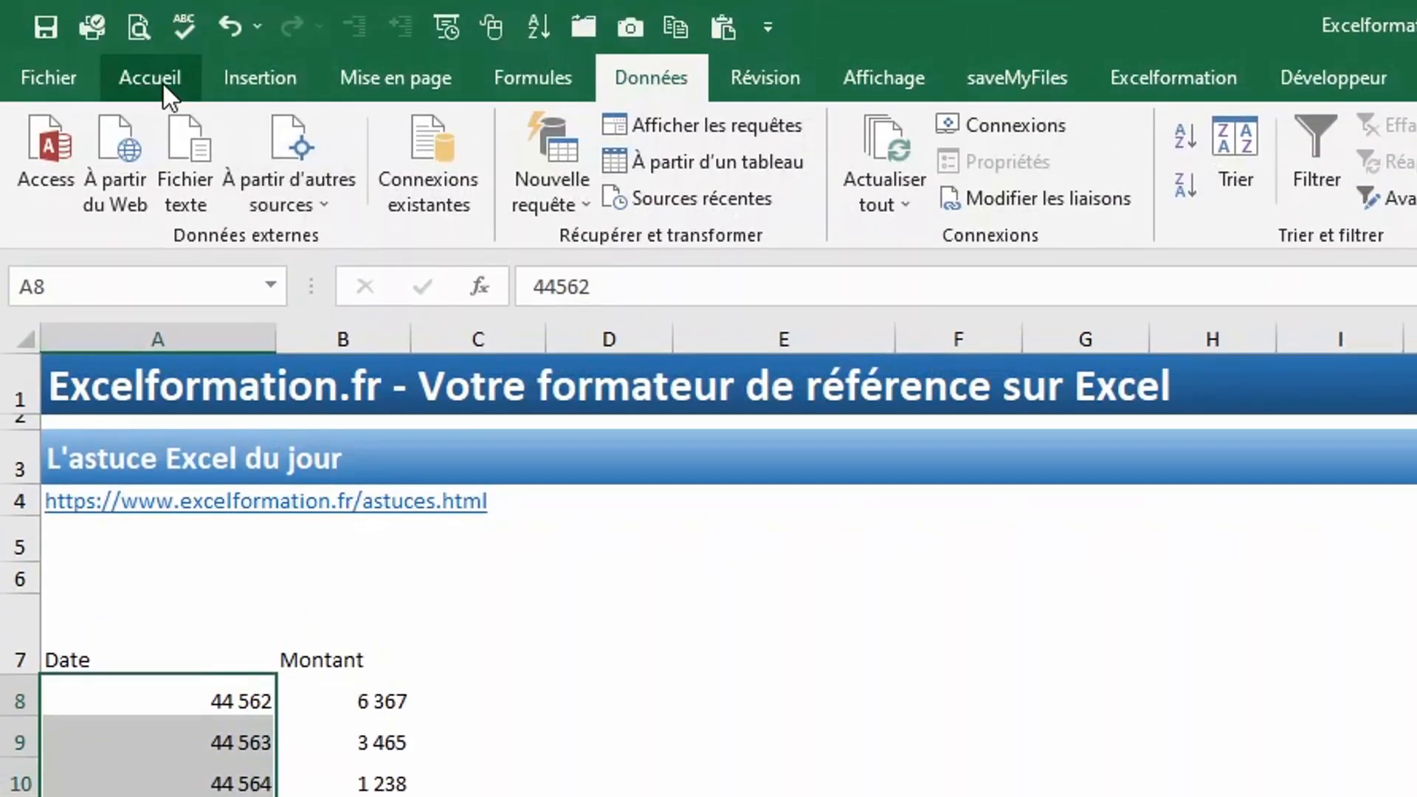
pyautogui.click(153, 79)
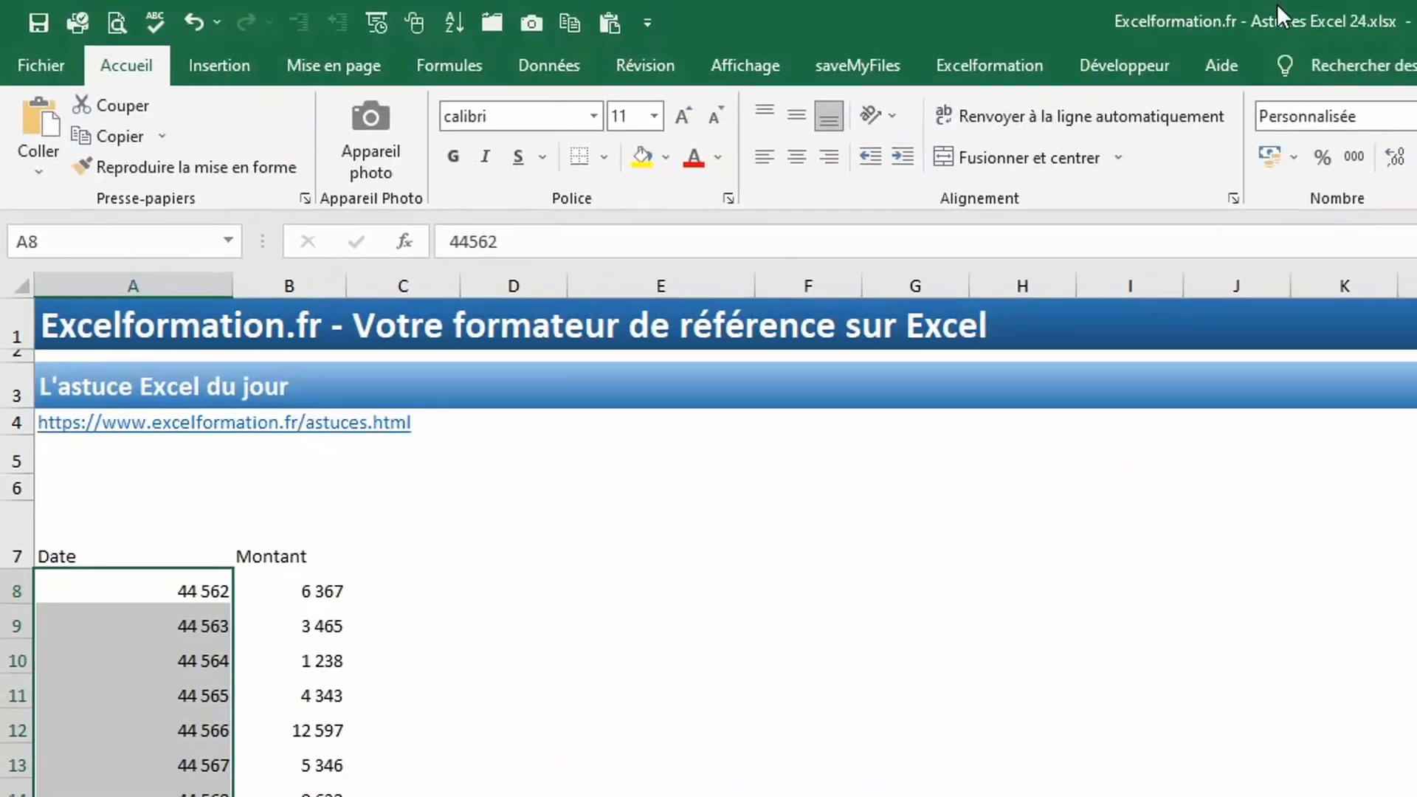